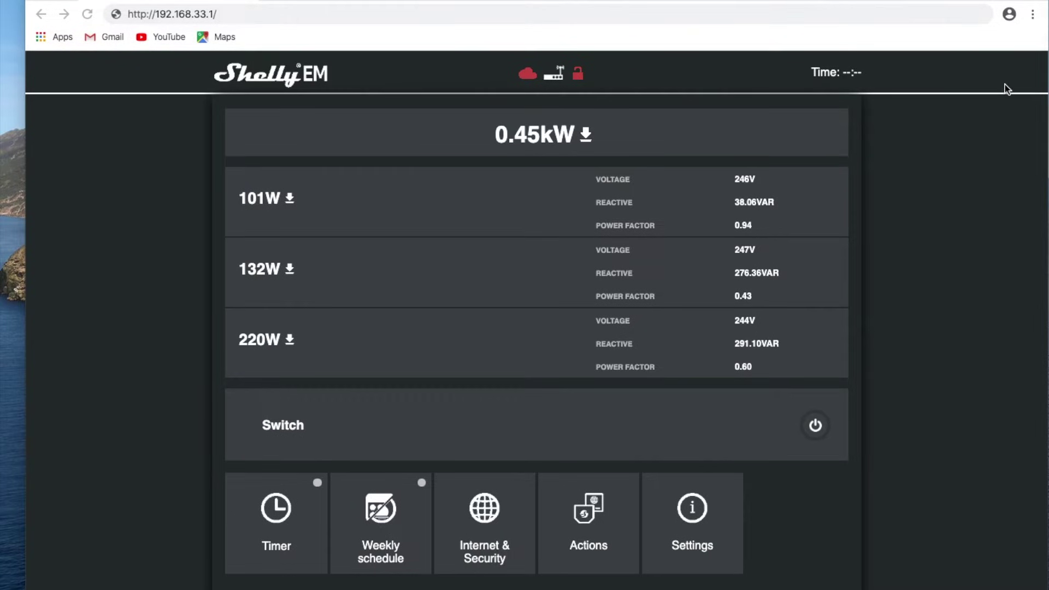
{"action": "left_click", "coordinate": [759, 2]}
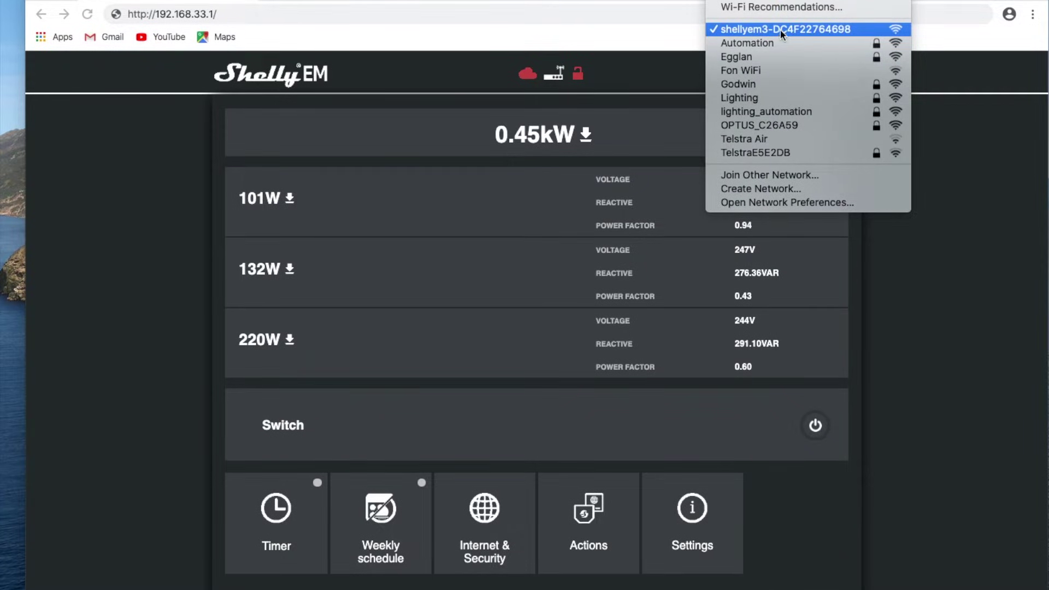
{"action": "left_click", "coordinate": [809, 31]}
{"action": "left_click_drag", "start_coordinate": [233, 14], "coordinate": [126, 15]}
{"action": "left_click_drag", "start_coordinate": [232, 13], "coordinate": [124, 15]}
{"action": "left_click_drag", "start_coordinate": [224, 14], "coordinate": [132, 14]}
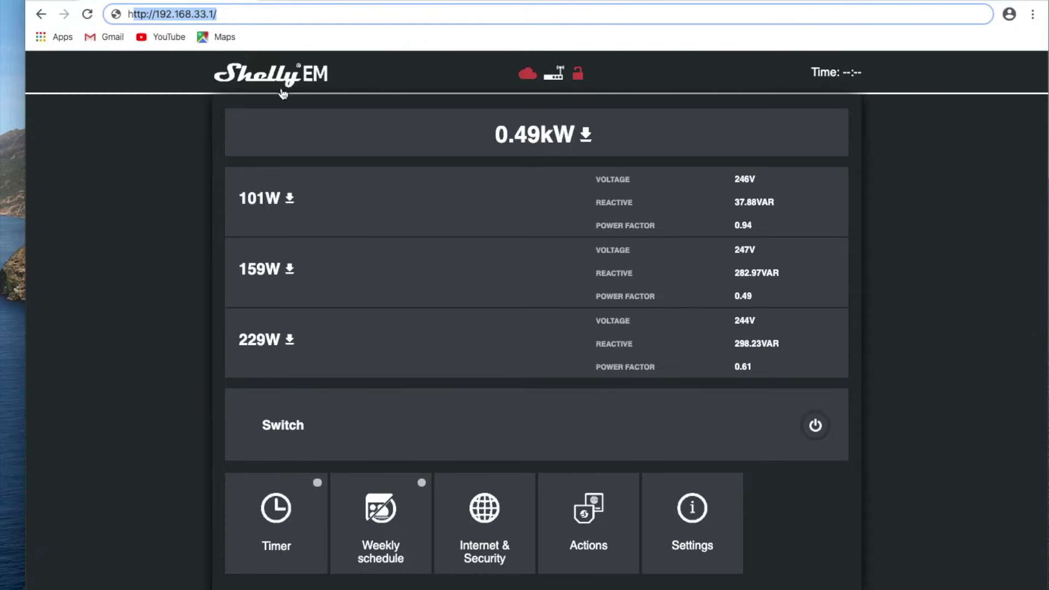
{"action": "left_click_drag", "start_coordinate": [239, 194], "coordinate": [314, 204]}
{"action": "left_click_drag", "start_coordinate": [241, 265], "coordinate": [291, 268]}
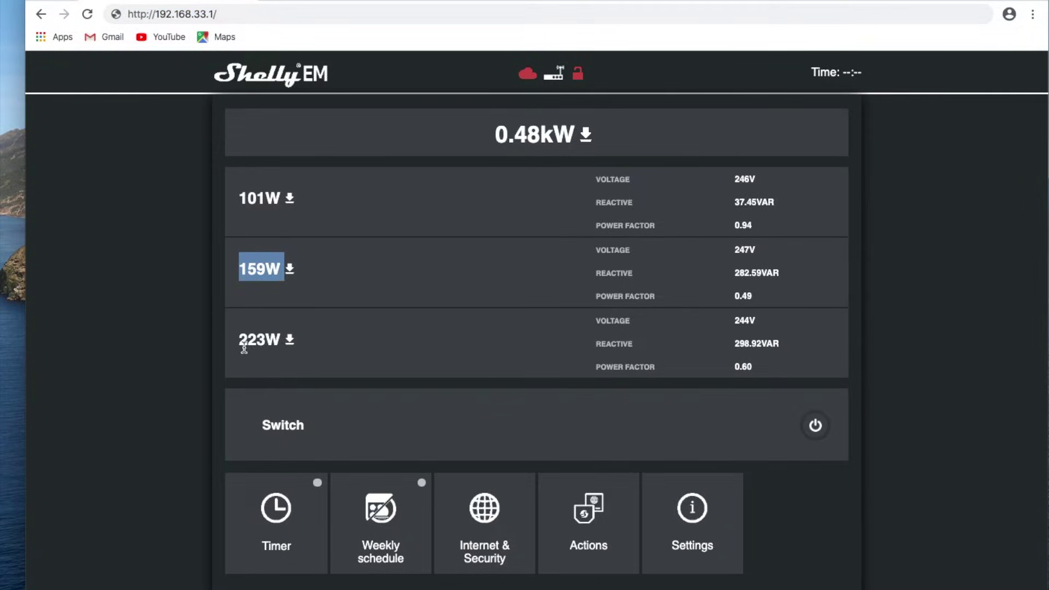
{"action": "left_click_drag", "start_coordinate": [244, 348], "coordinate": [327, 350]}
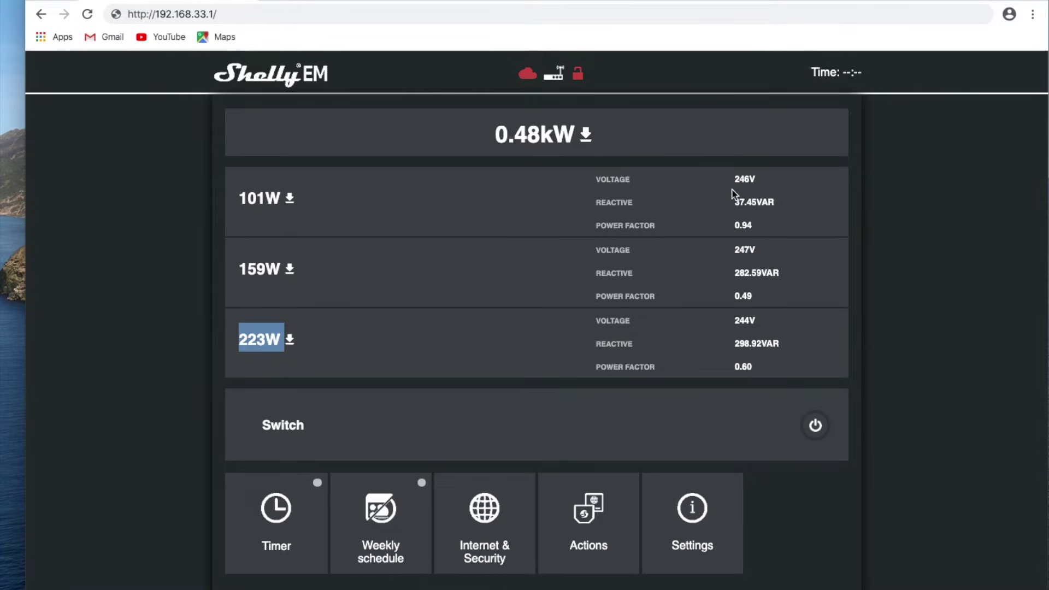
{"action": "left_click_drag", "start_coordinate": [732, 176], "coordinate": [789, 208]}
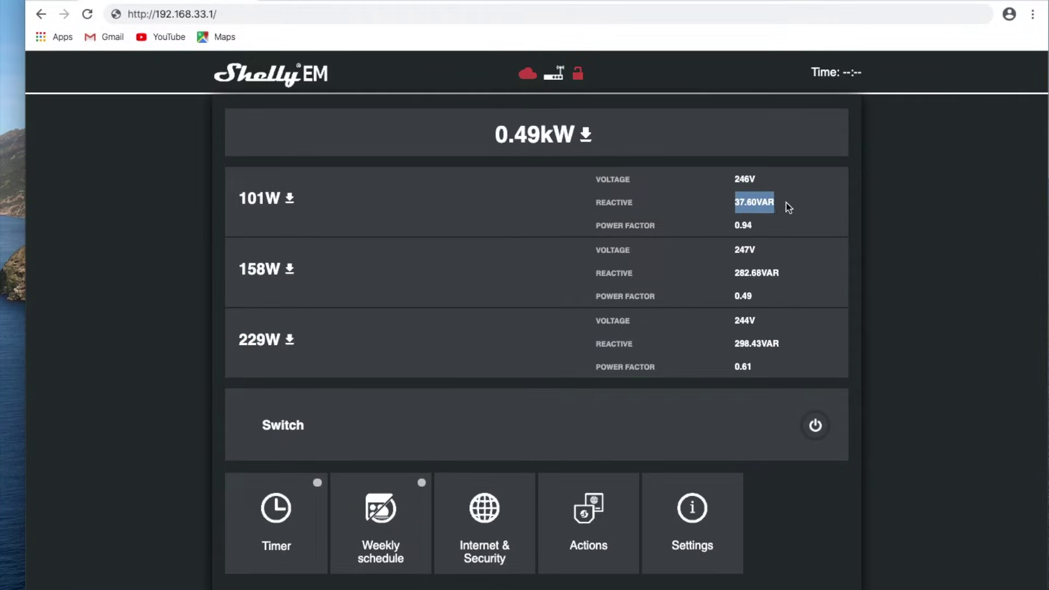
{"action": "left_click", "coordinate": [764, 309]}
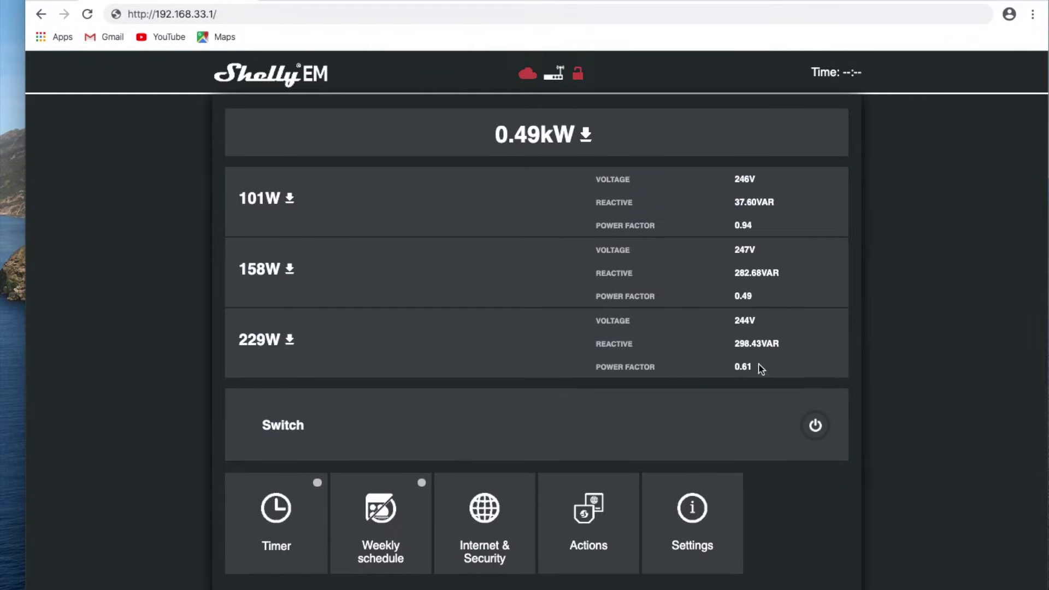
{"action": "left_click_drag", "start_coordinate": [761, 368], "coordinate": [732, 362]}
{"action": "left_click_drag", "start_coordinate": [758, 296], "coordinate": [727, 298]}
{"action": "left_click_drag", "start_coordinate": [770, 367], "coordinate": [722, 368]}
{"action": "left_click", "coordinate": [244, 337]}
{"action": "left_click_drag", "start_coordinate": [236, 343], "coordinate": [304, 346]}
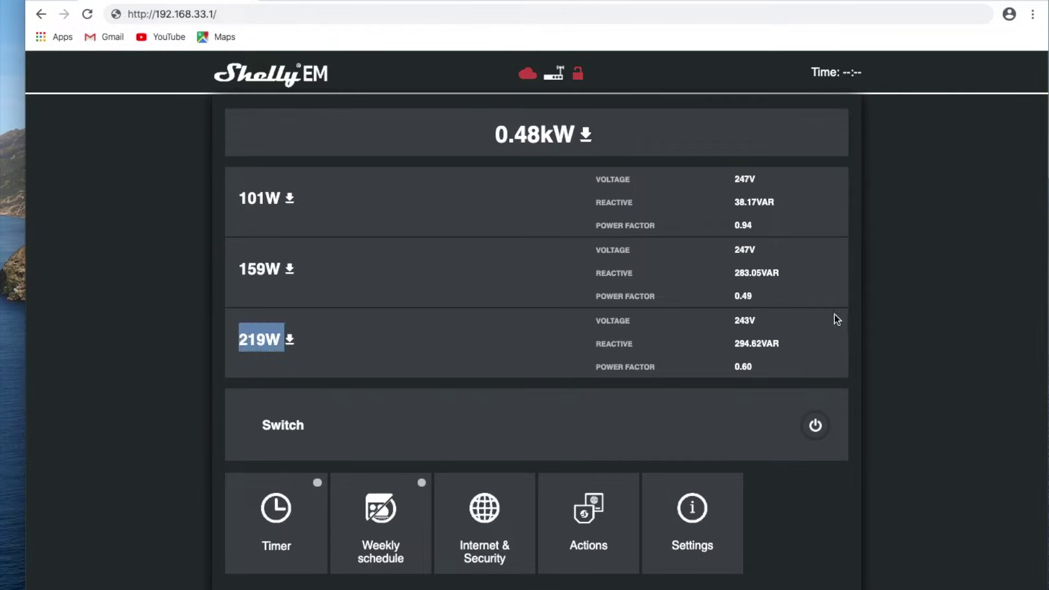
{"action": "left_click_drag", "start_coordinate": [238, 268], "coordinate": [336, 282]}
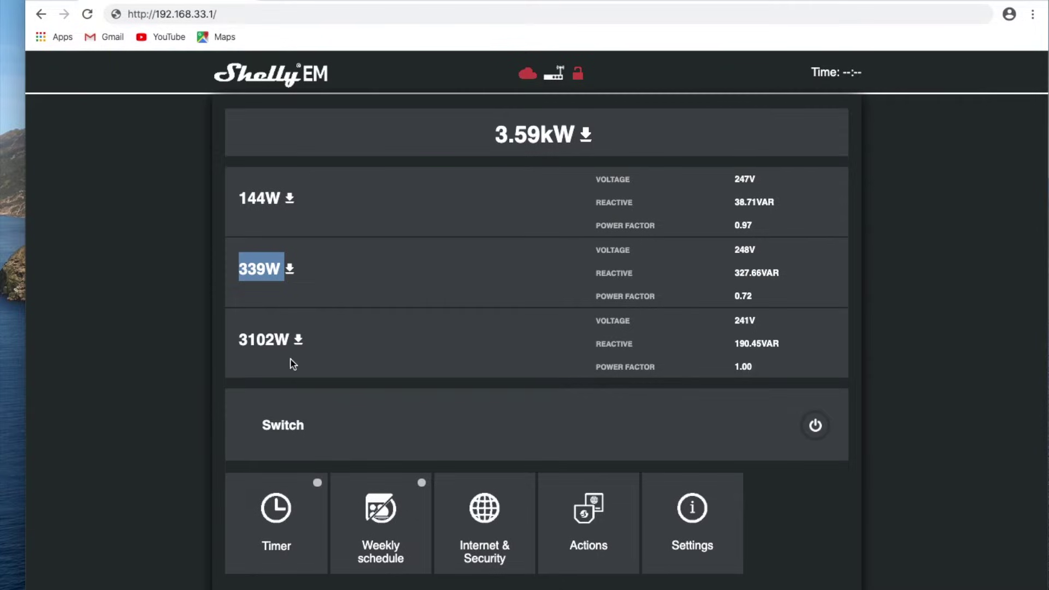
{"action": "left_click_drag", "start_coordinate": [241, 339], "coordinate": [332, 342]}
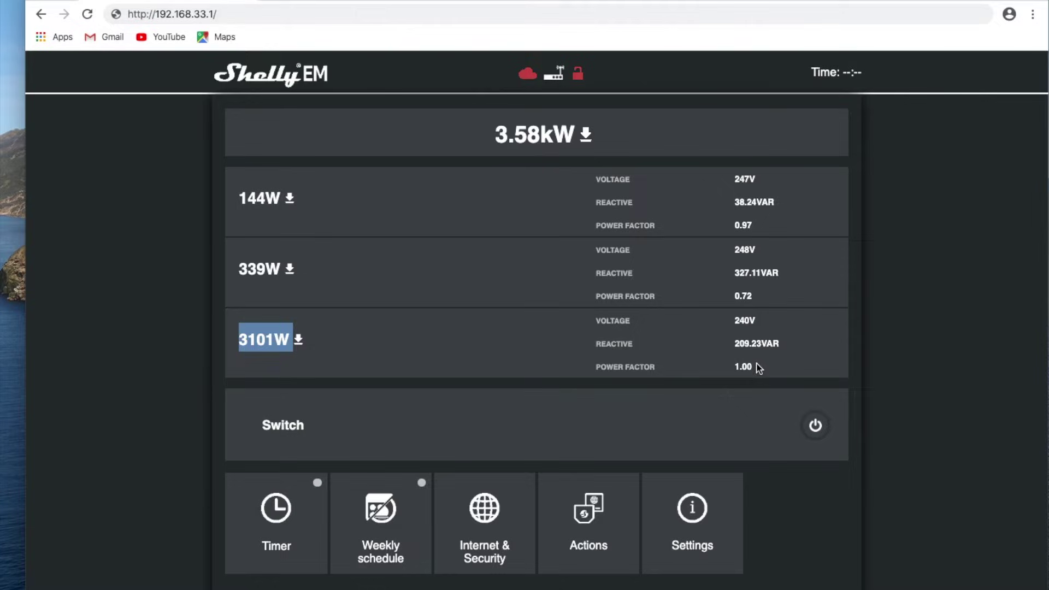
{"action": "left_click_drag", "start_coordinate": [759, 373], "coordinate": [732, 374]}
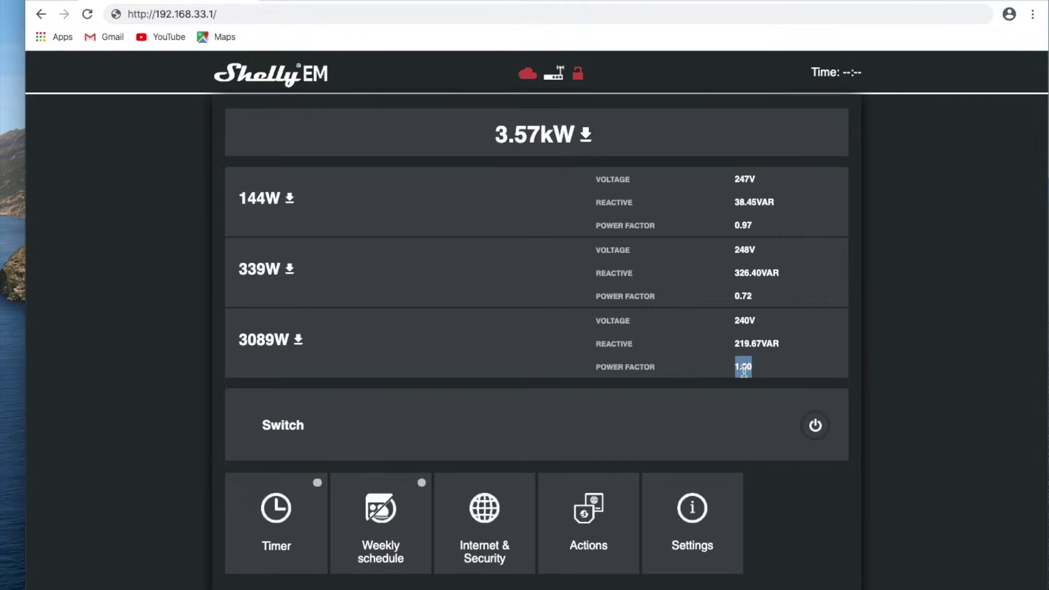
{"action": "left_click_drag", "start_coordinate": [754, 321], "coordinate": [726, 321]}
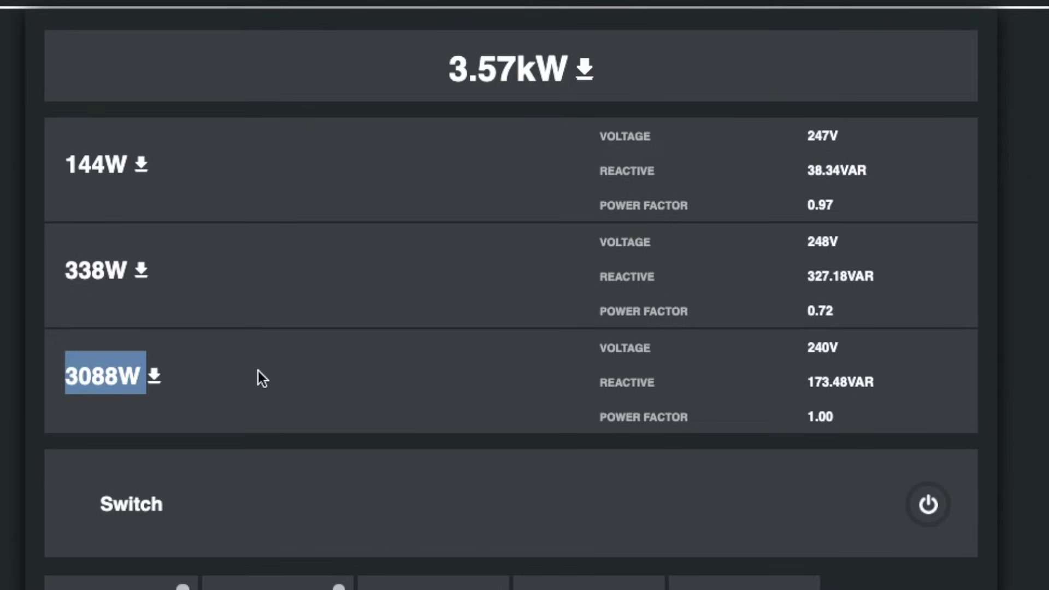
{"action": "left_click_drag", "start_coordinate": [599, 349], "coordinate": [685, 349]}
{"action": "left_click_drag", "start_coordinate": [809, 348], "coordinate": [844, 347]}
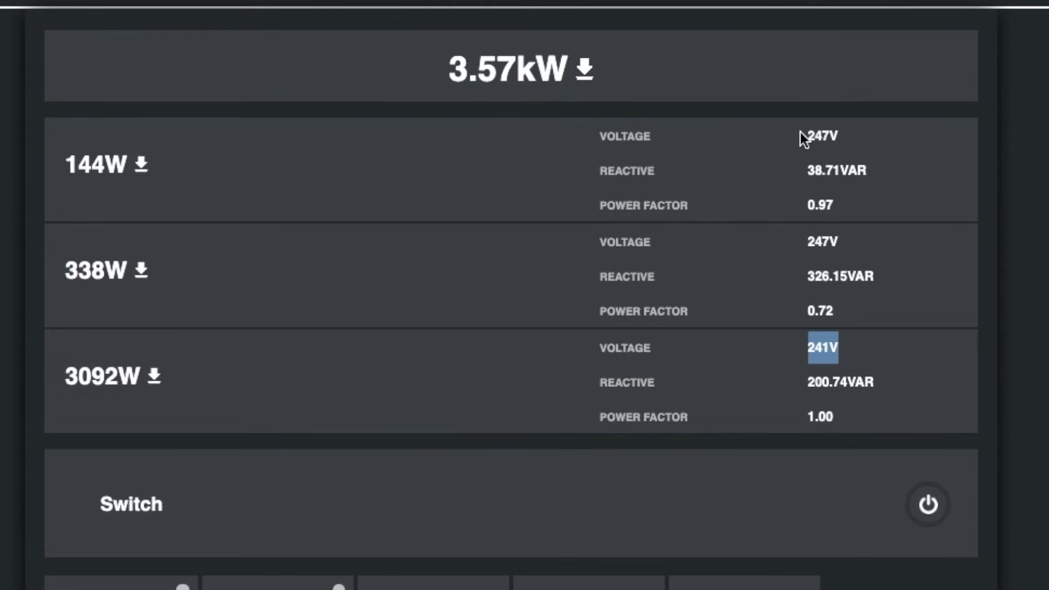
{"action": "left_click_drag", "start_coordinate": [803, 136], "coordinate": [845, 132]}
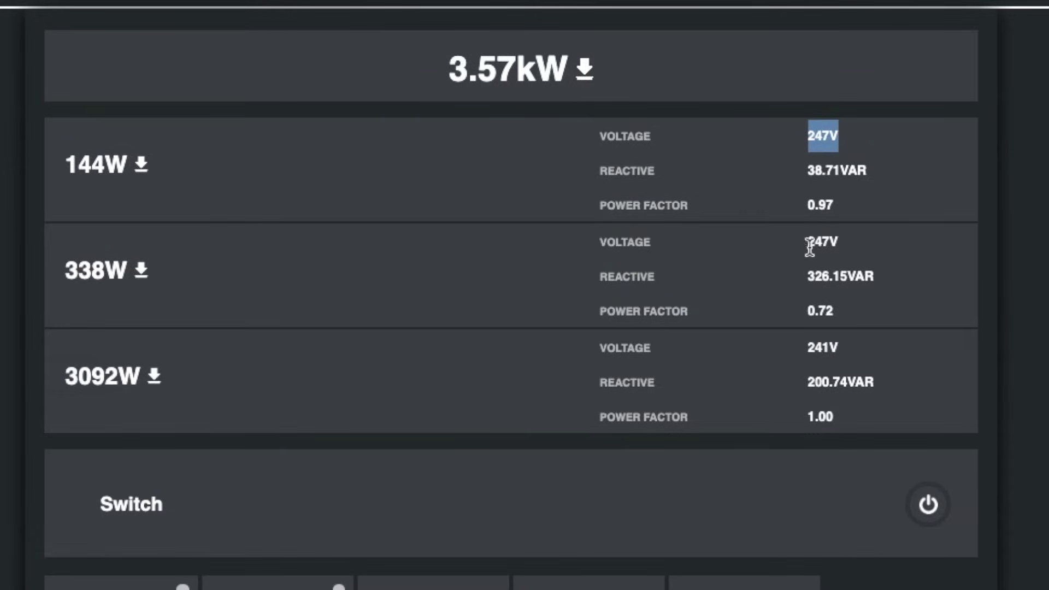
{"action": "left_click_drag", "start_coordinate": [809, 246], "coordinate": [843, 241]}
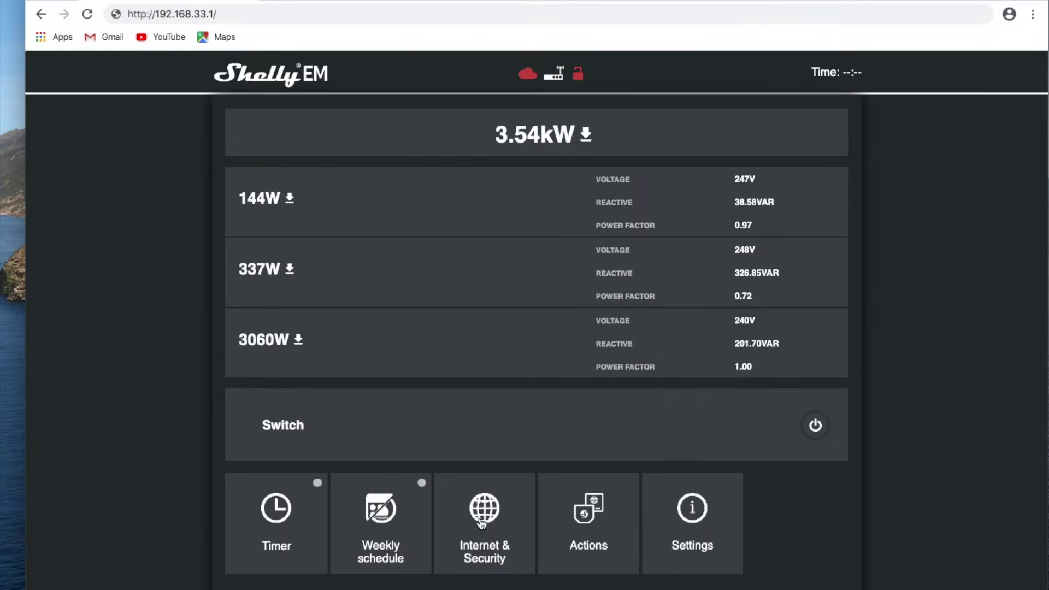
- Set the Shelly EM to Wi-Fi client mode on the lighting_automation network
{"action": "left_click", "coordinate": [484, 519]}
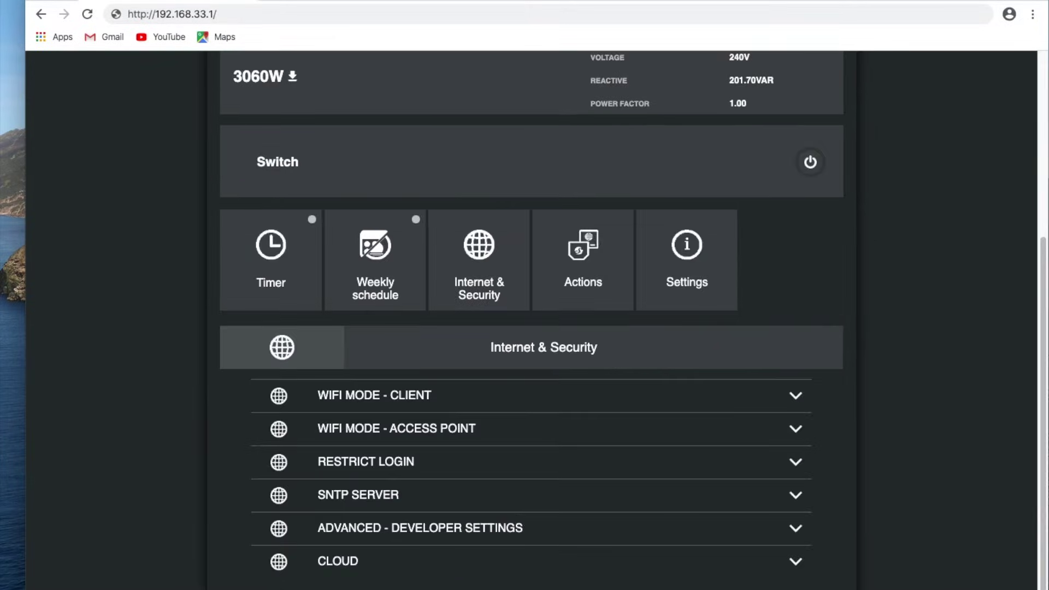
{"action": "left_click", "coordinate": [431, 404]}
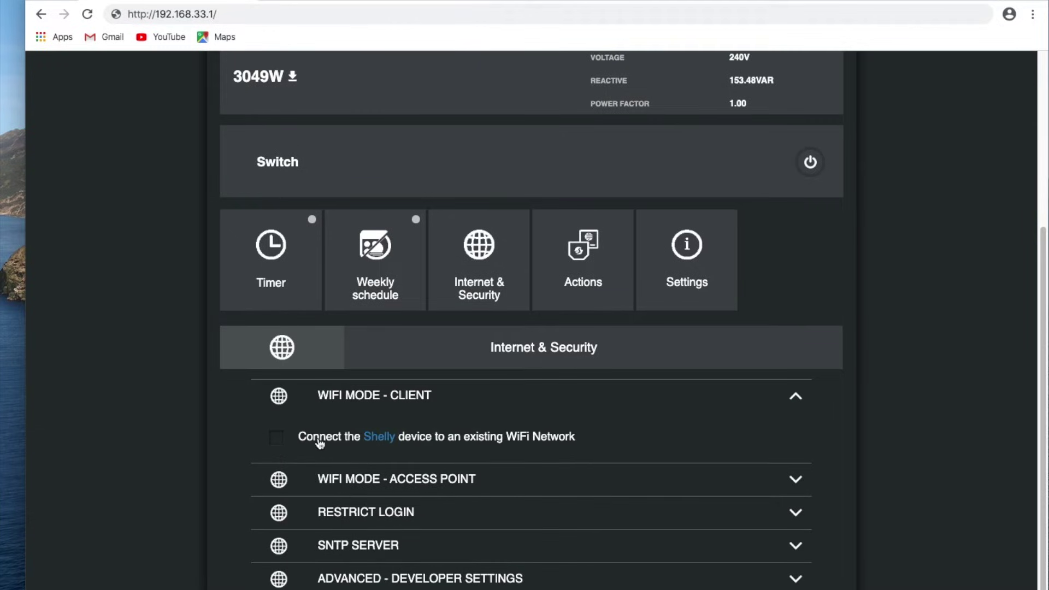
{"action": "left_click", "coordinate": [277, 443]}
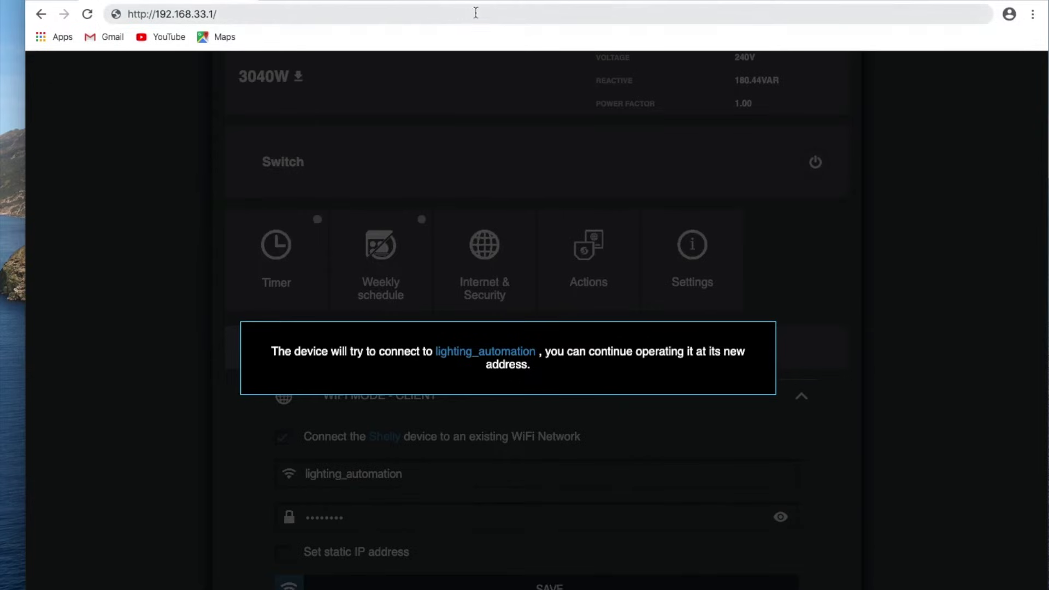
- Reopen the device at 192.168.1.251 and show its Settings section
{"action": "left_click", "coordinate": [335, 16]}
{"action": "key", "text": "BackSpace"}
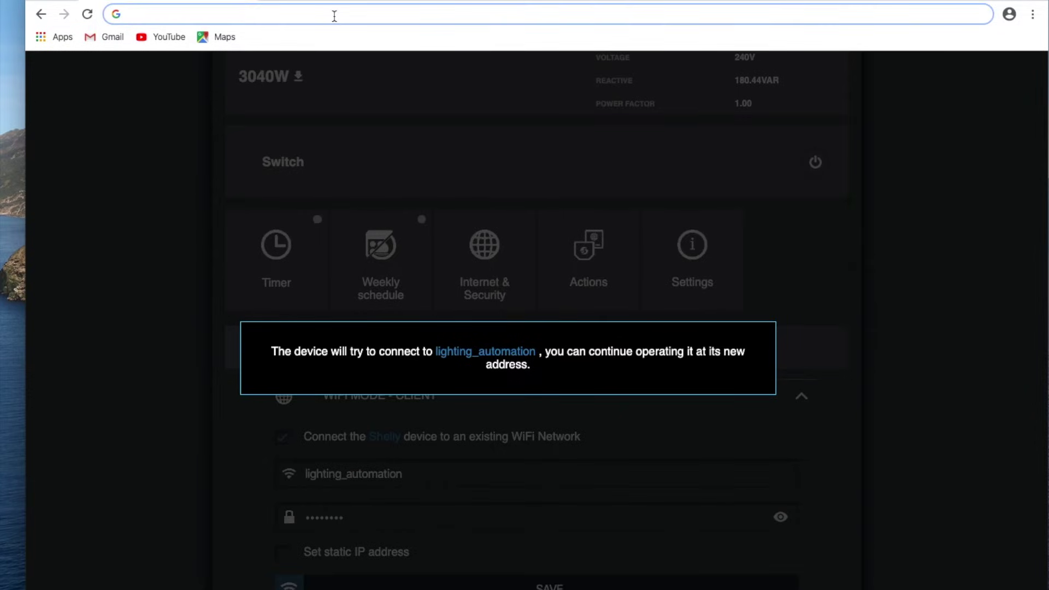
{"action": "type", "text": "19"}
{"action": "key", "text": "Right"}
{"action": "key", "text": "BackSpace"}
{"action": "key", "text": "BackSpace"}
{"action": "key", "text": "BackSpace"}
{"action": "key", "text": "BackSpace"}
{"action": "key", "text": "BackSpace"}
{"action": "key", "text": "BackSpace"}
{"action": "key", "text": "BackSpace"}
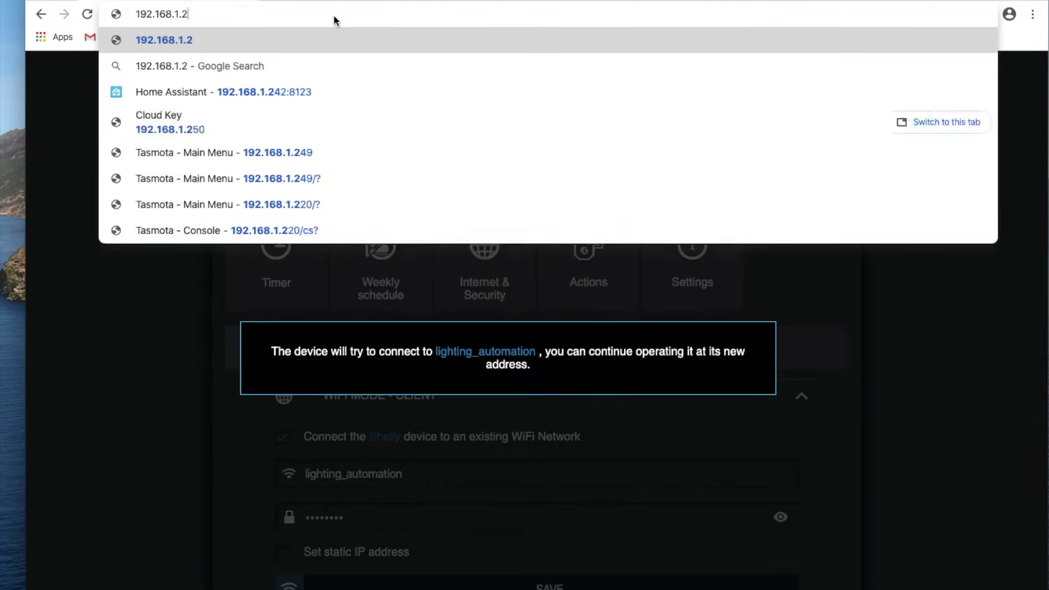
{"action": "type", "text": "51"}
{"action": "key", "text": "Return"}
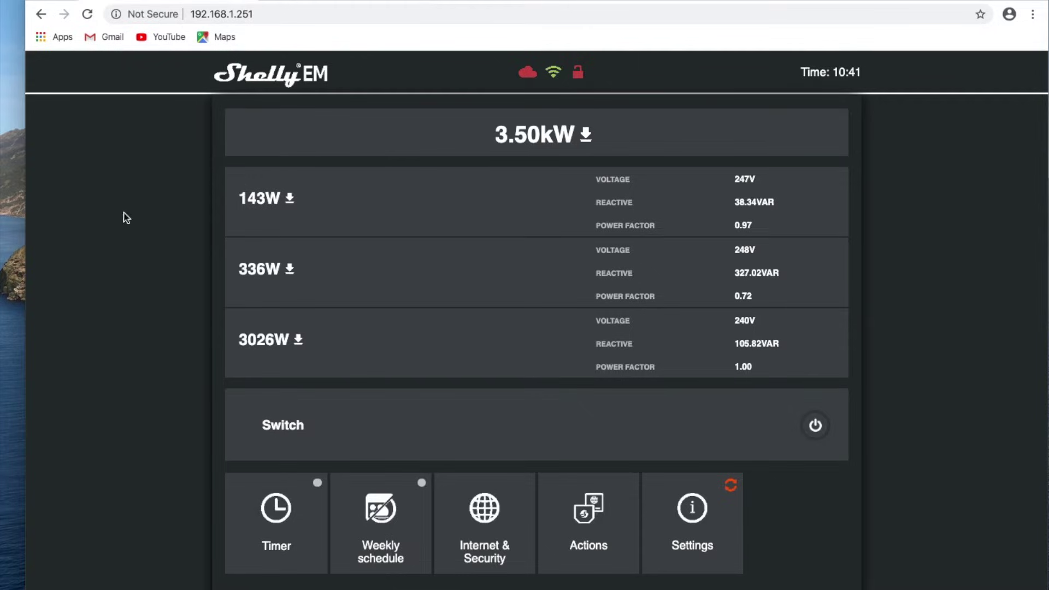
{"action": "left_click", "coordinate": [735, 494]}
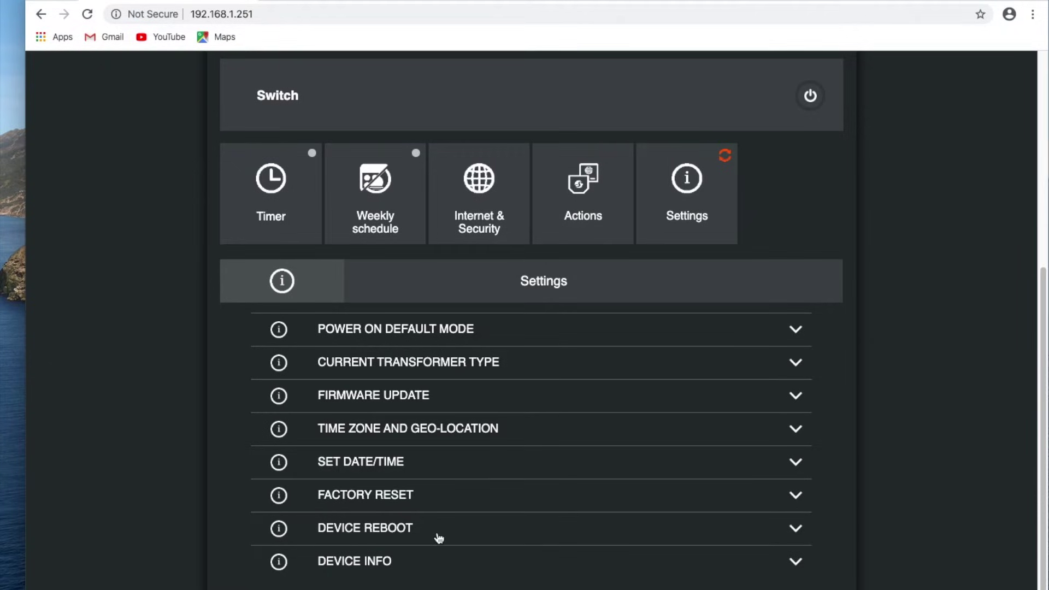
- Start and confirm the update to the newer available firmware version
{"action": "left_click", "coordinate": [407, 403]}
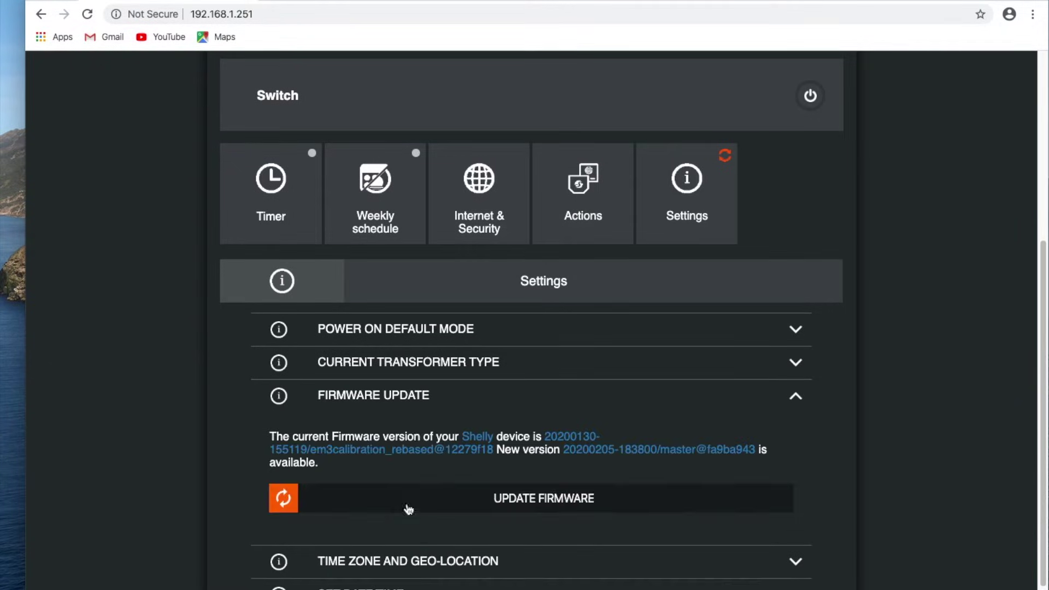
{"action": "left_click", "coordinate": [285, 502]}
{"action": "left_click", "coordinate": [480, 131]}
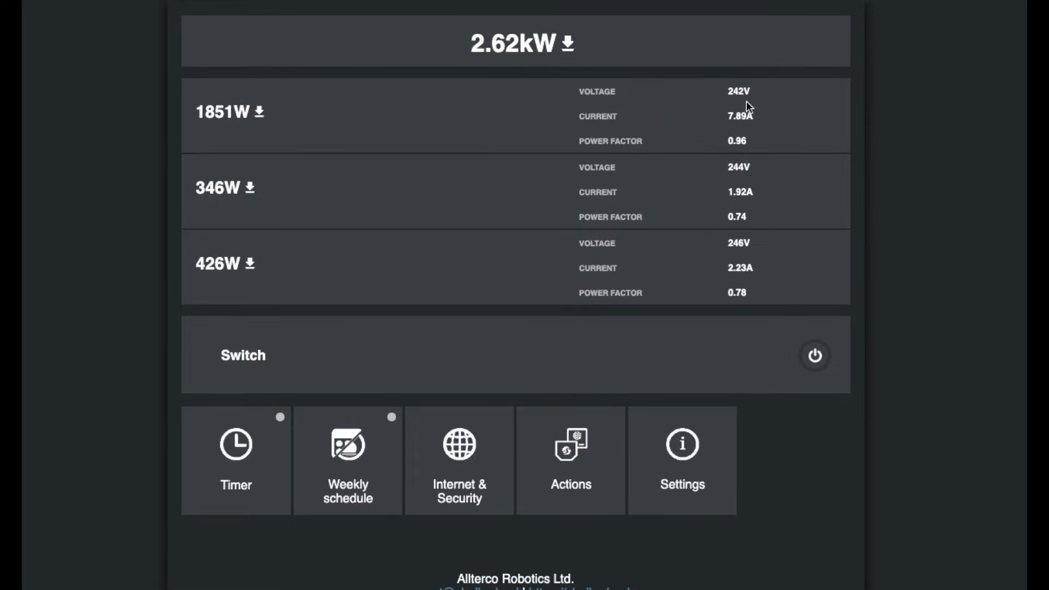
- Highlight the first phase's voltage and current, the 1.51kW total and per-phase power readings
{"action": "mouse_move", "coordinate": [773, 118]}
{"action": "left_mouse_down"}
{"action": "mouse_move", "coordinate": [580, 117]}
{"action": "mouse_move", "coordinate": [760, 125]}
{"action": "left_mouse_up"}
{"action": "left_click", "coordinate": [586, 126]}
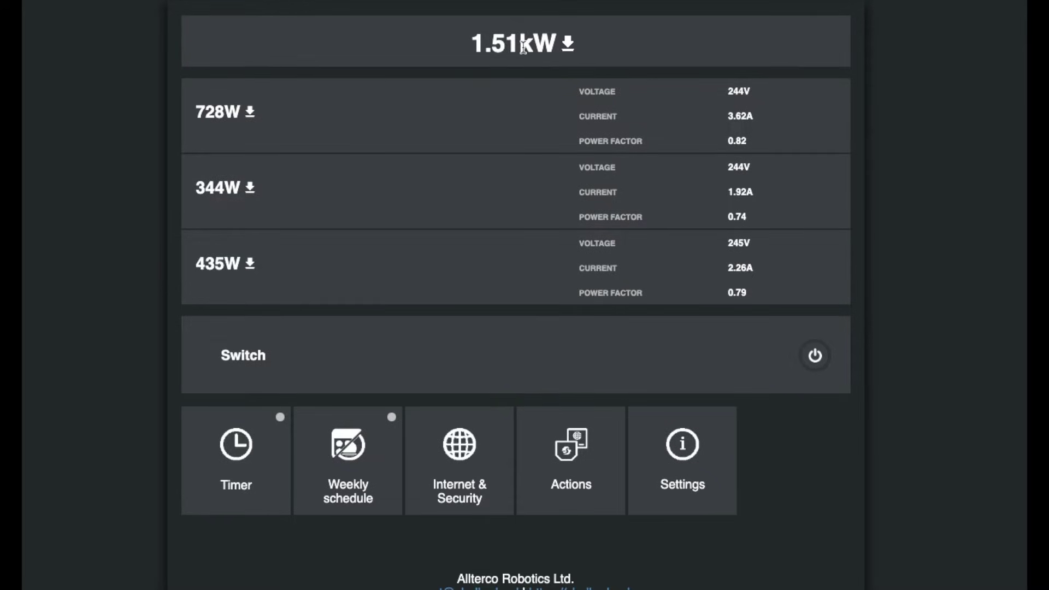
{"action": "left_click_drag", "start_coordinate": [486, 46], "coordinate": [605, 57]}
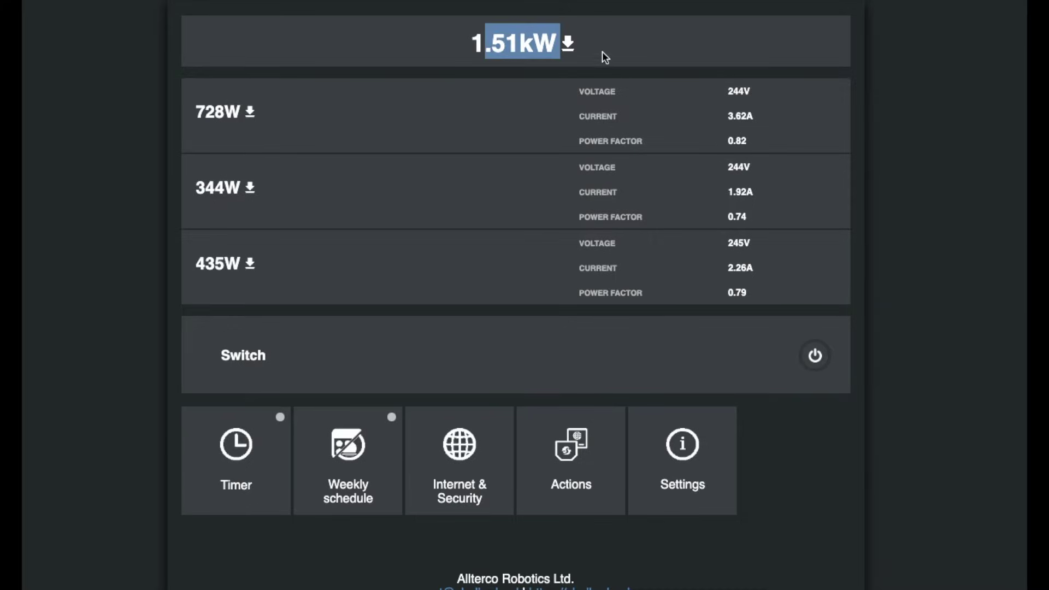
{"action": "left_click_drag", "start_coordinate": [193, 113], "coordinate": [208, 170]}
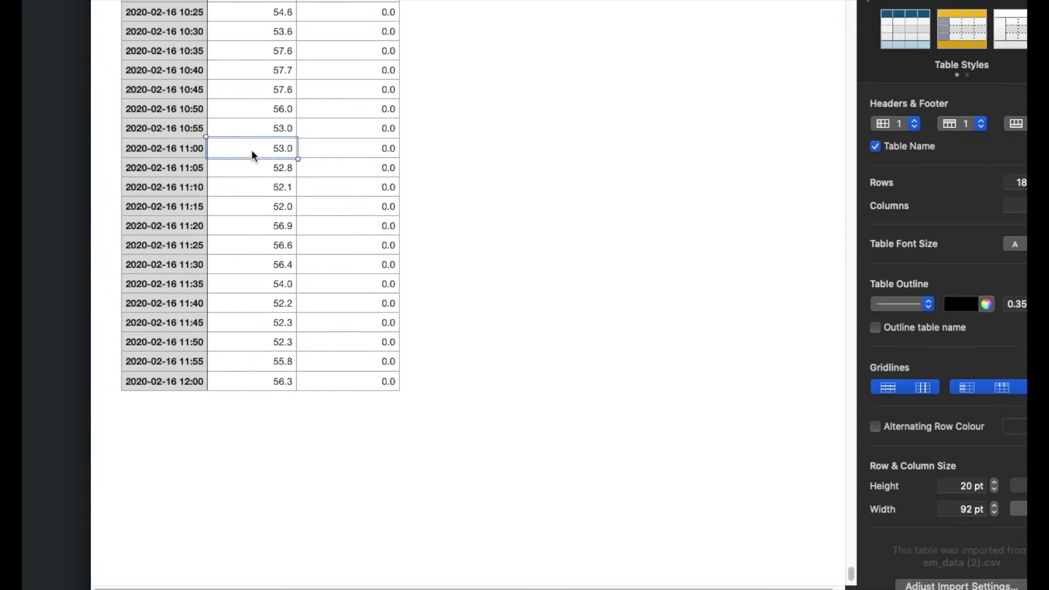
- Select the 11:00–12:00 energy rows, ending on the final 56.3 reading at 12:00
{"action": "left_click_drag", "start_coordinate": [264, 147], "coordinate": [270, 372]}
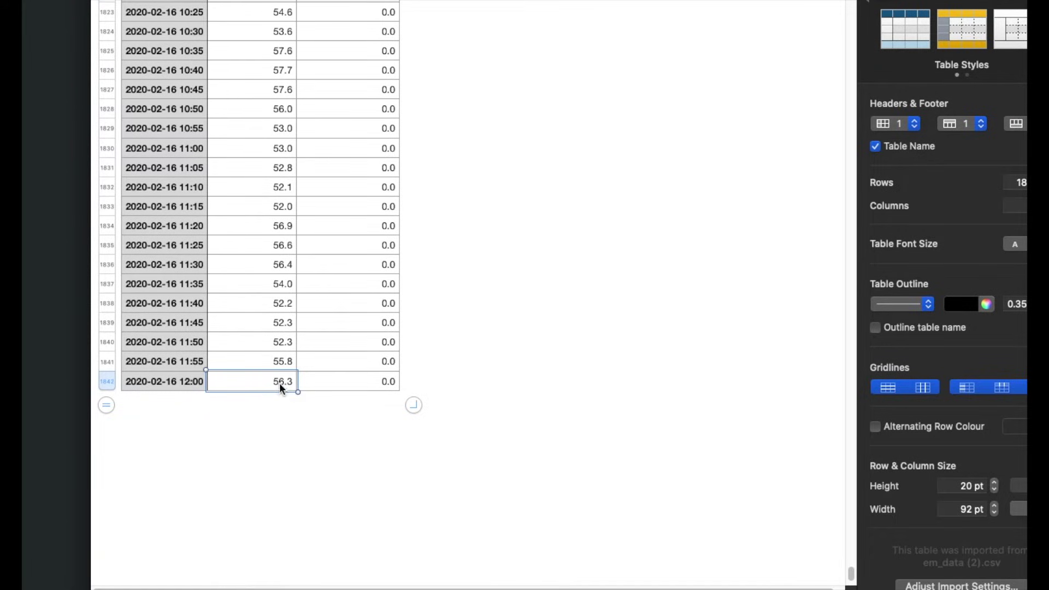
{"action": "left_click", "coordinate": [266, 402]}
{"action": "left_click", "coordinate": [265, 392]}
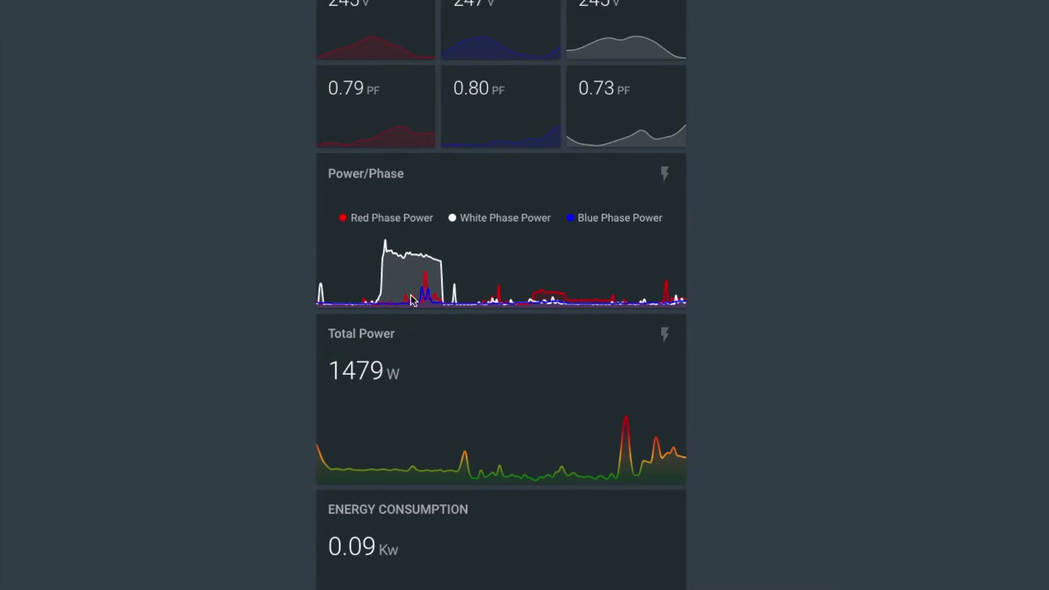
{"action": "left_click", "coordinate": [486, 223]}
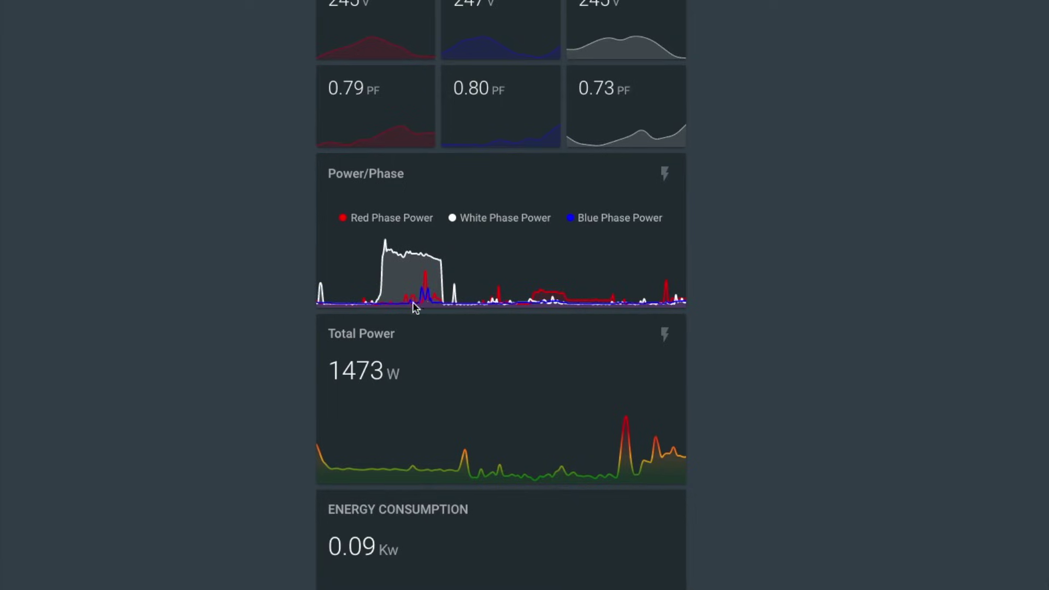
{"action": "mouse_move", "coordinate": [491, 221]}
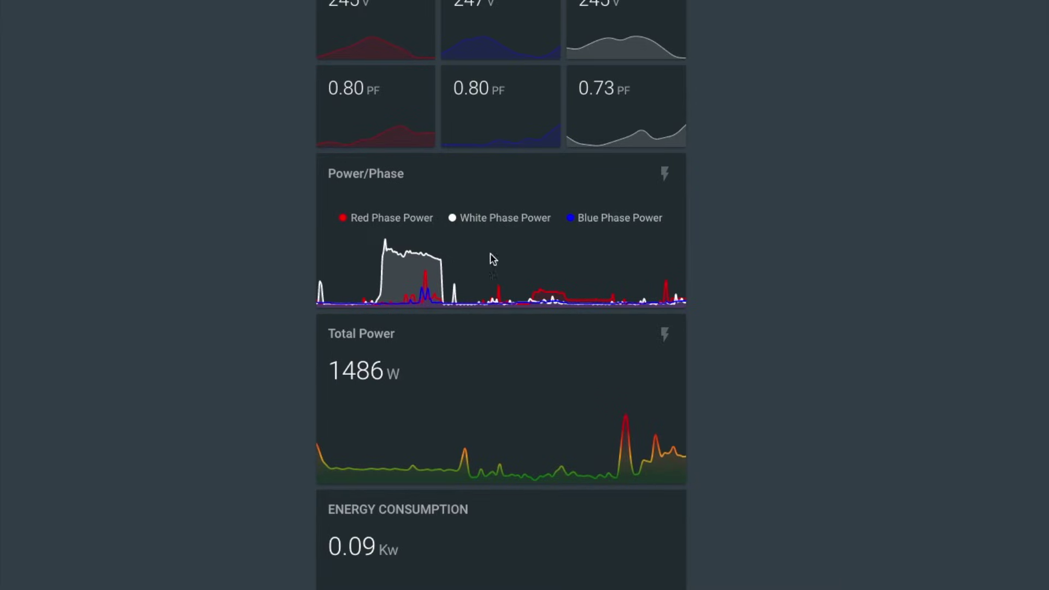
{"action": "mouse_move", "coordinate": [598, 219]}
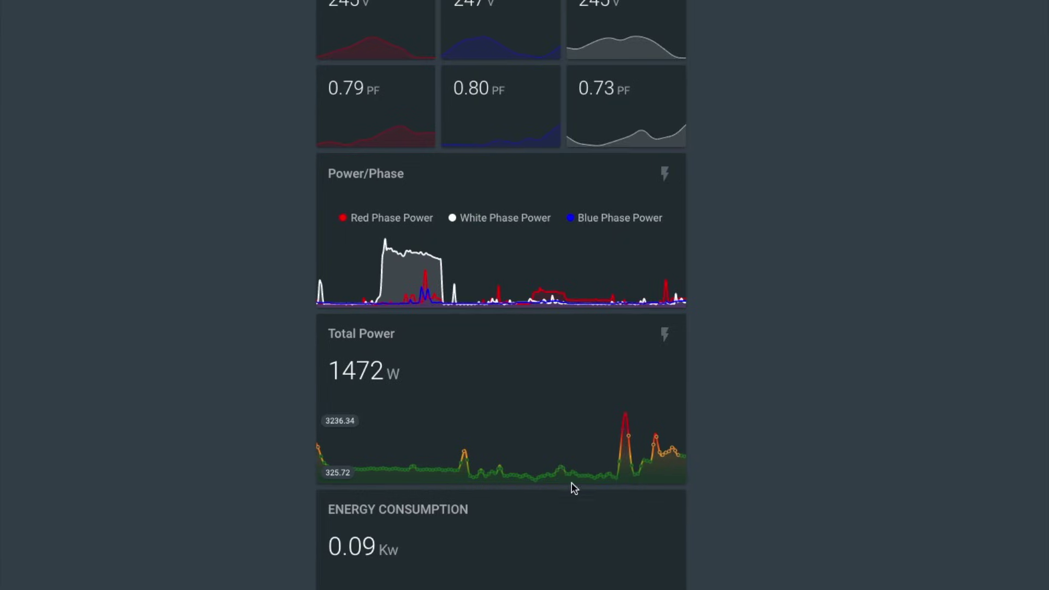
{"action": "scroll", "coordinate": [568, 483], "scroll_direction": "down", "scroll_amount": 1}
{"action": "mouse_move", "coordinate": [492, 564]}
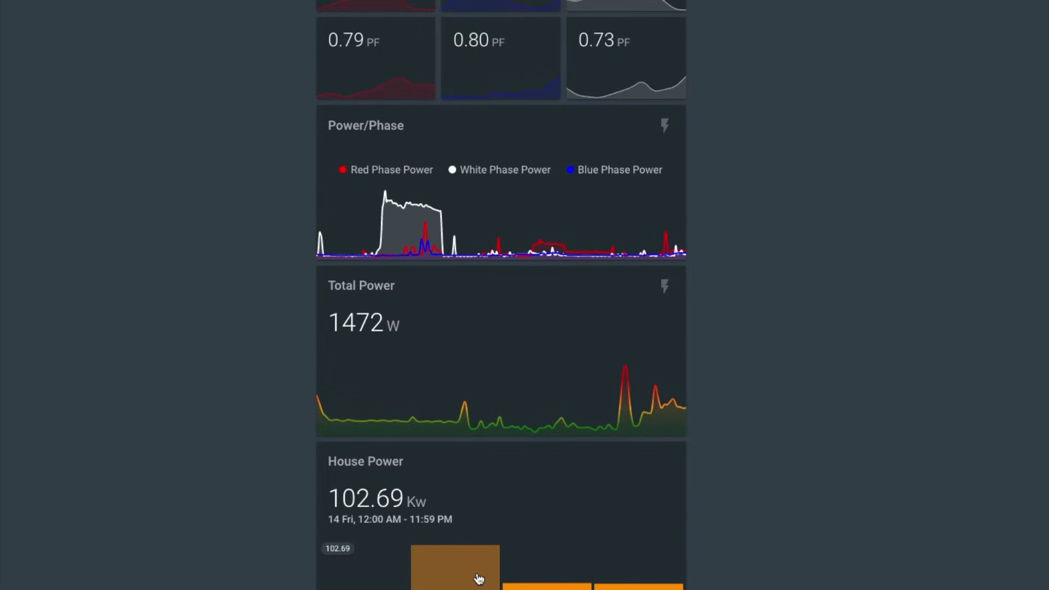
{"action": "mouse_move", "coordinate": [547, 587]}
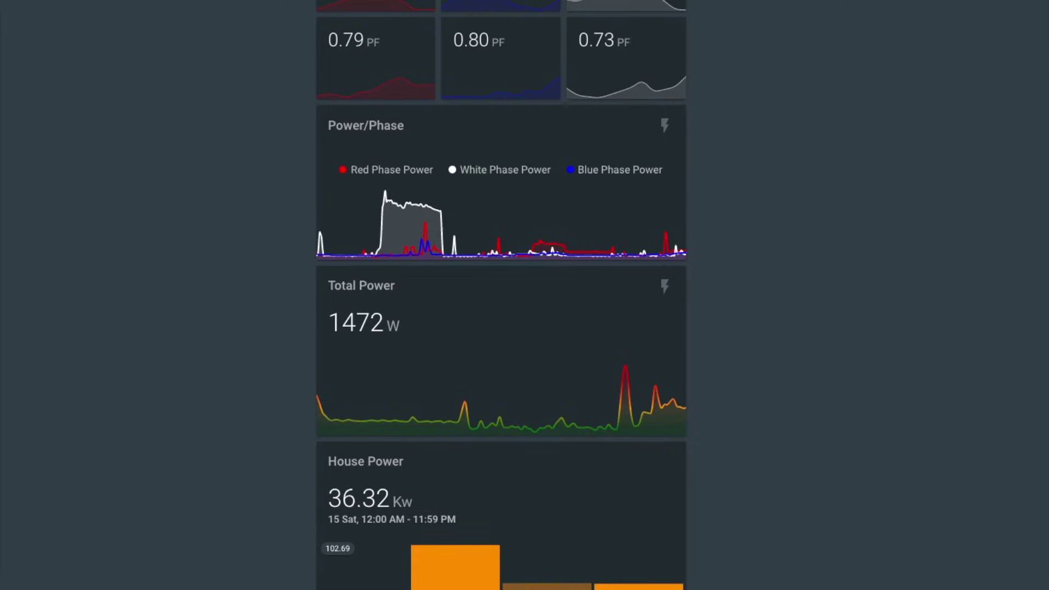
{"action": "mouse_move", "coordinate": [638, 587]}
{"action": "scroll", "coordinate": [434, 393], "scroll_direction": "up", "scroll_amount": 1}
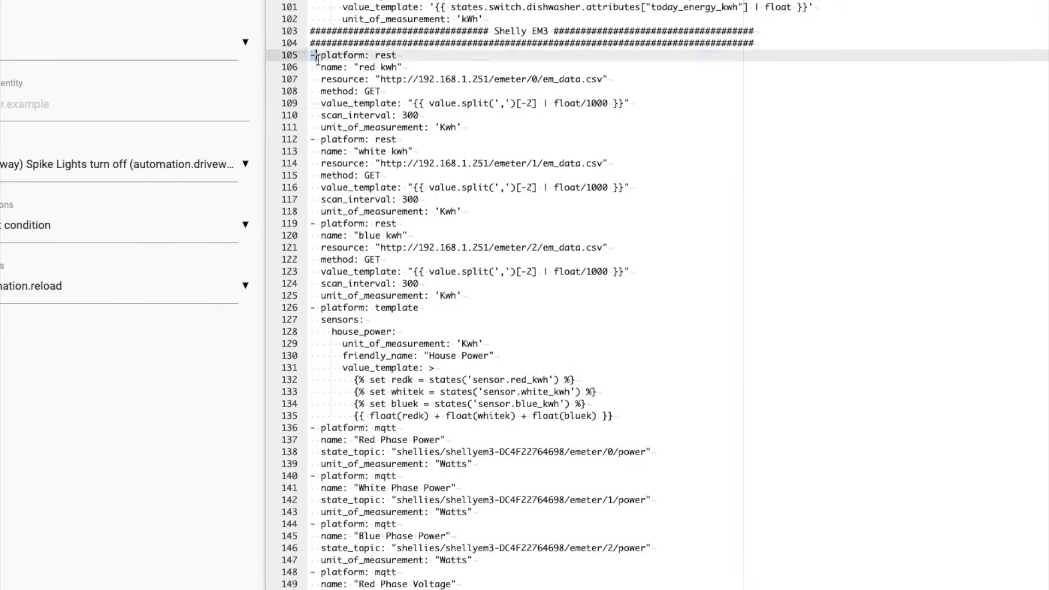
{"action": "left_click_drag", "start_coordinate": [310, 55], "coordinate": [478, 128]}
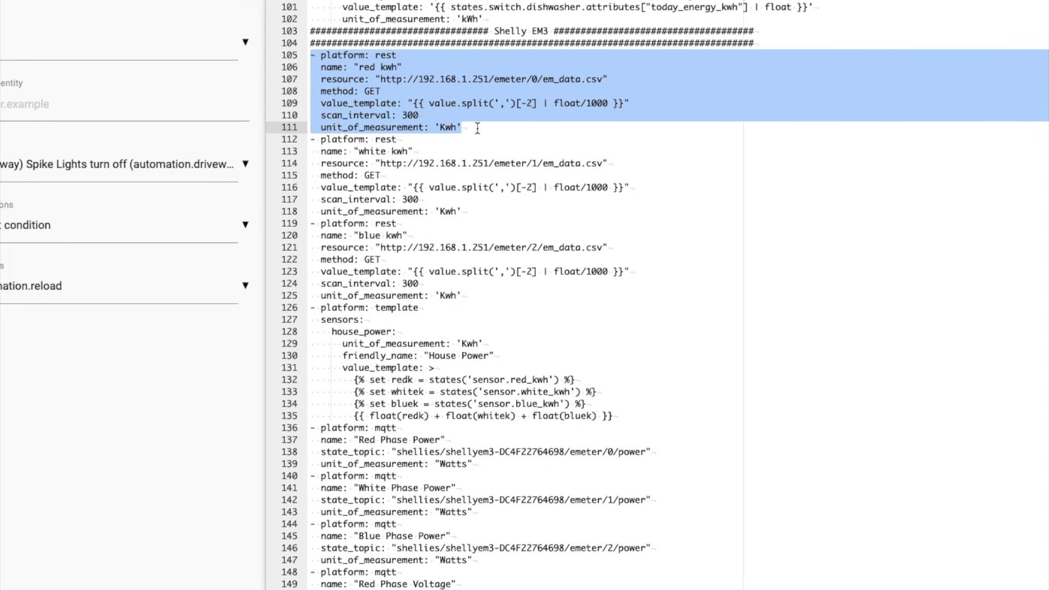
{"action": "left_click", "coordinate": [550, 80]}
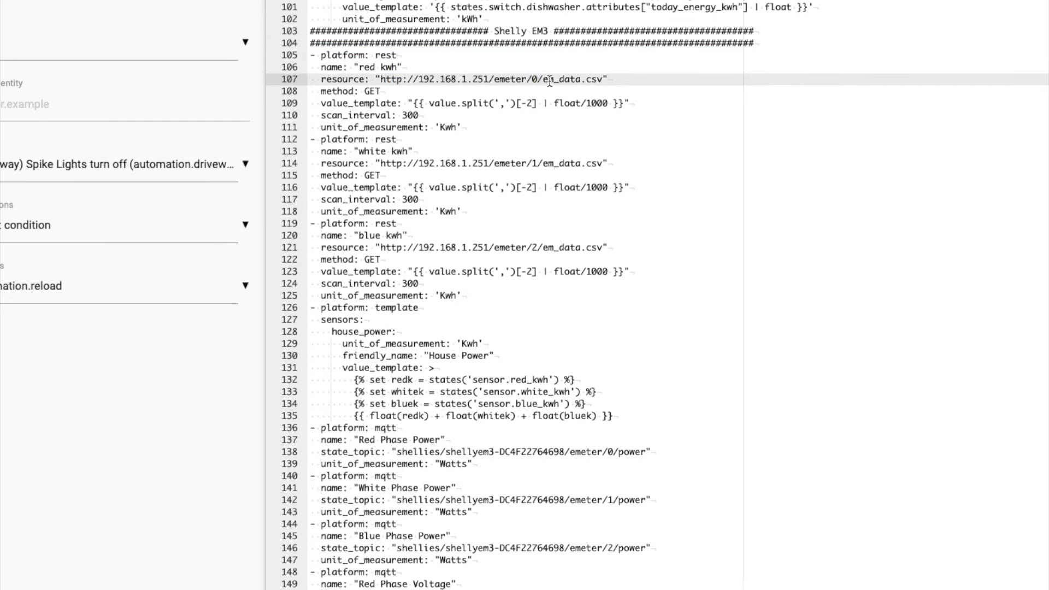
{"action": "left_click_drag", "start_coordinate": [543, 80], "coordinate": [604, 79]}
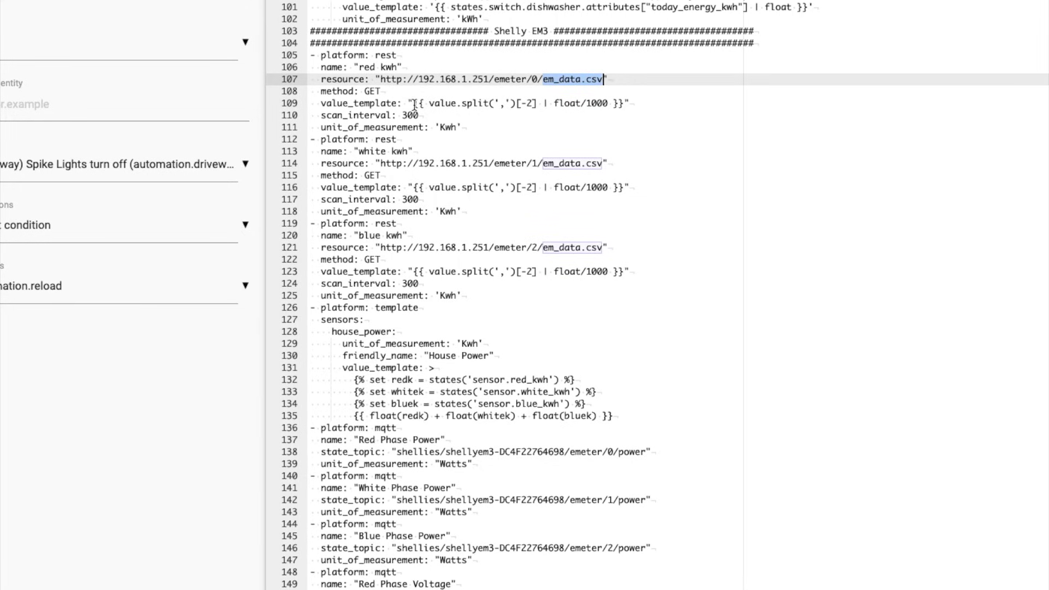
{"action": "left_click_drag", "start_coordinate": [413, 103], "coordinate": [626, 104]}
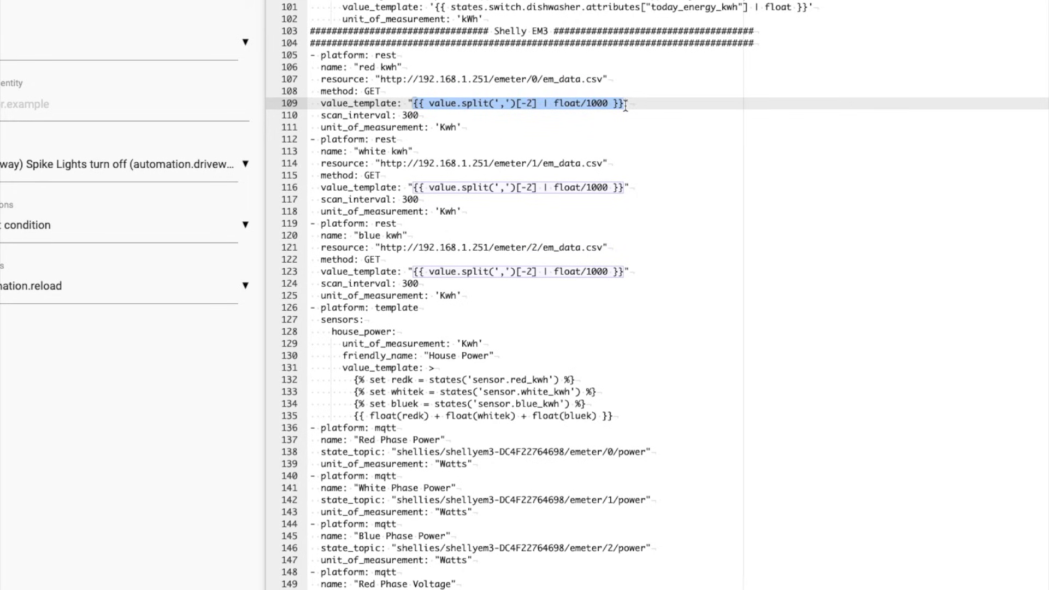
{"action": "left_click_drag", "start_coordinate": [548, 102], "coordinate": [607, 103]}
{"action": "left_click_drag", "start_coordinate": [466, 127], "coordinate": [401, 115]}
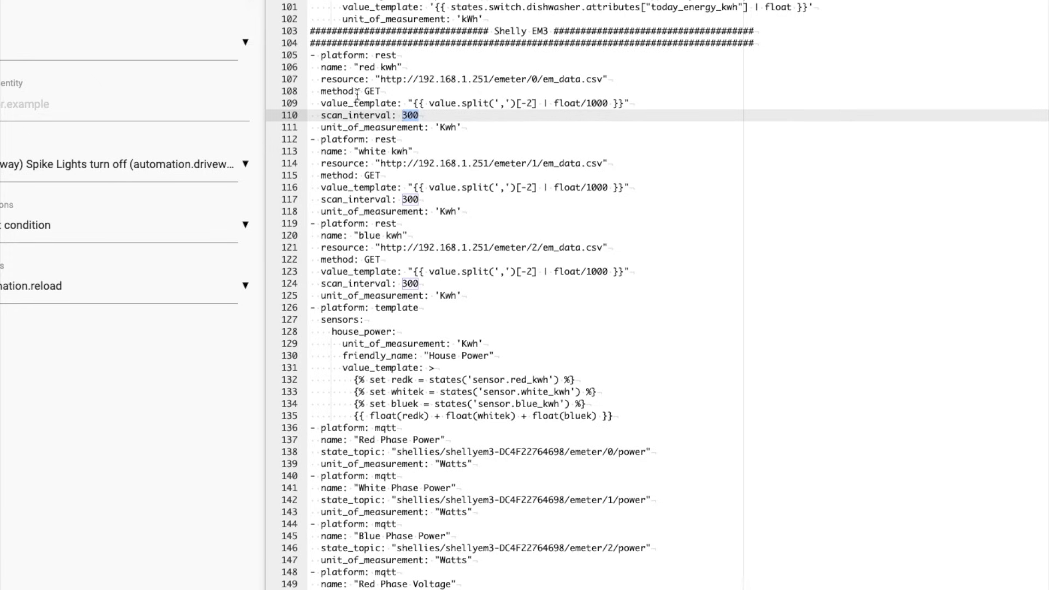
{"action": "left_click_drag", "start_coordinate": [321, 131], "coordinate": [456, 127]}
{"action": "left_click_drag", "start_coordinate": [324, 142], "coordinate": [621, 206]}
{"action": "left_click_drag", "start_coordinate": [316, 223], "coordinate": [643, 294]}
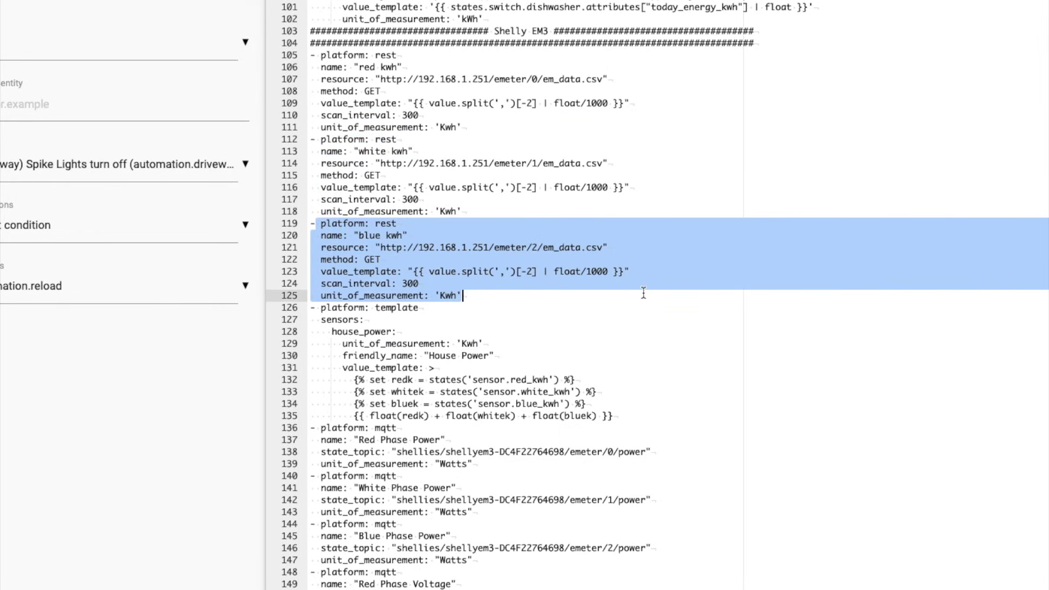
{"action": "left_click_drag", "start_coordinate": [310, 311], "coordinate": [624, 418]}
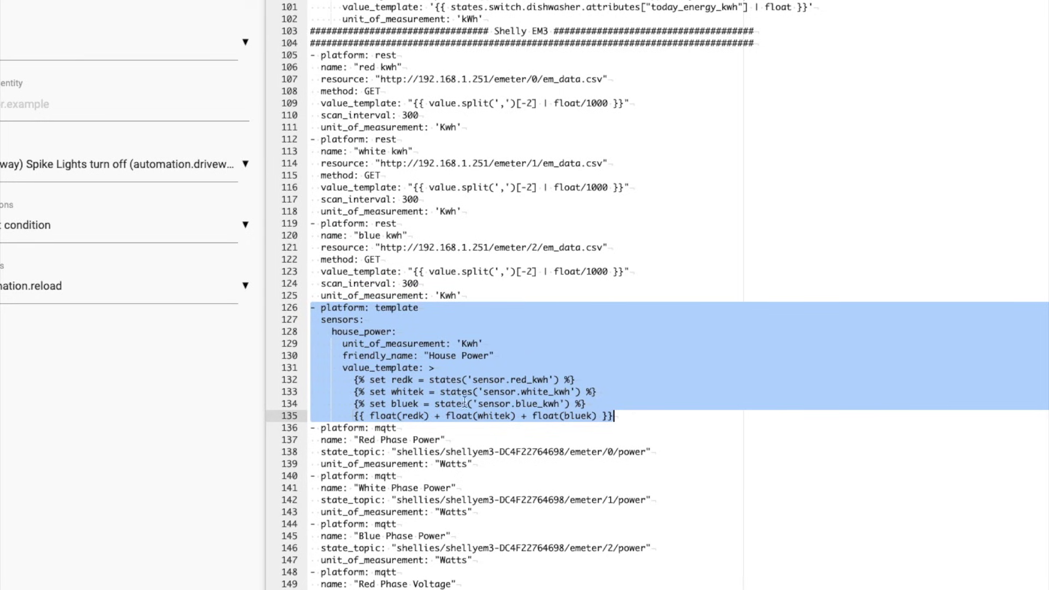
{"action": "left_click", "coordinate": [313, 308]}
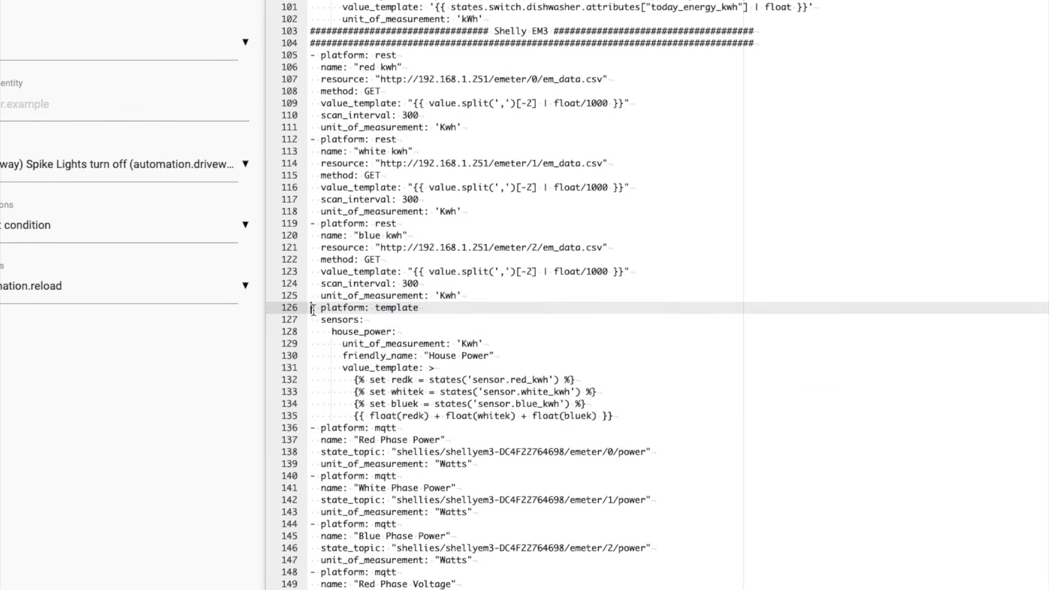
{"action": "left_click_drag", "start_coordinate": [332, 332], "coordinate": [388, 333]}
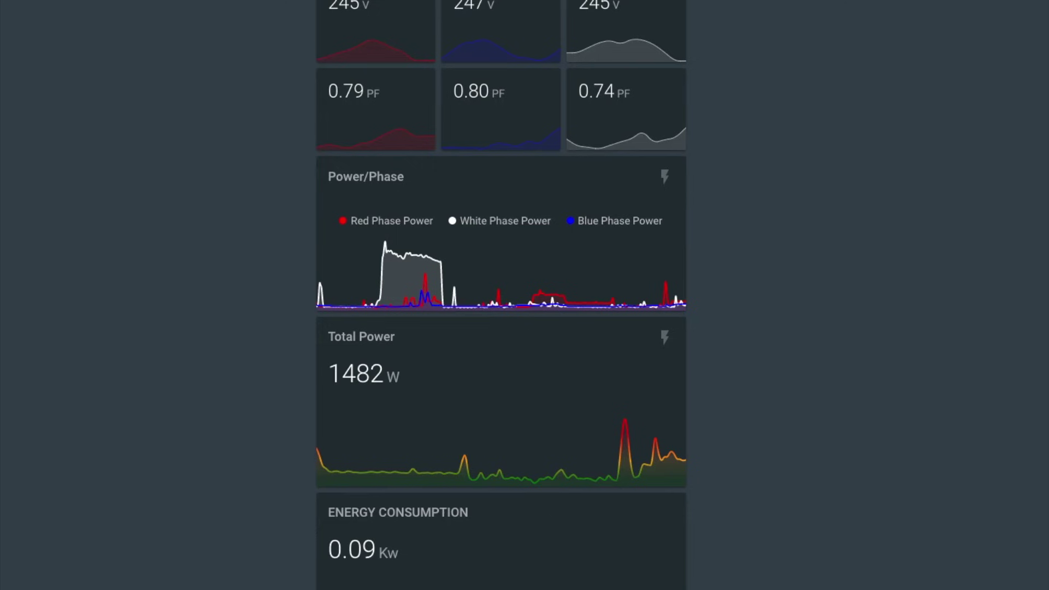
{"action": "scroll", "coordinate": [342, 356], "scroll_direction": "down", "scroll_amount": 1}
{"action": "mouse_move", "coordinate": [471, 577]}
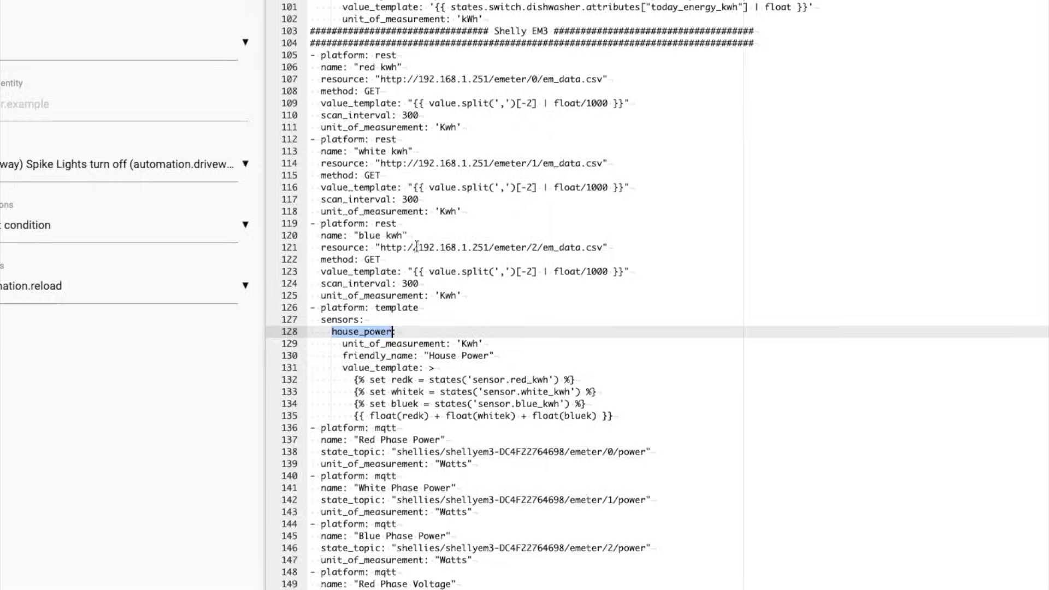
- Highlight the three Phase Power and the Red, White and Blue Phase Voltage MQTT sensors
{"action": "scroll", "coordinate": [323, 202], "scroll_direction": "down", "scroll_amount": 7}
{"action": "scroll", "coordinate": [323, 202], "scroll_direction": "down", "scroll_amount": 4}
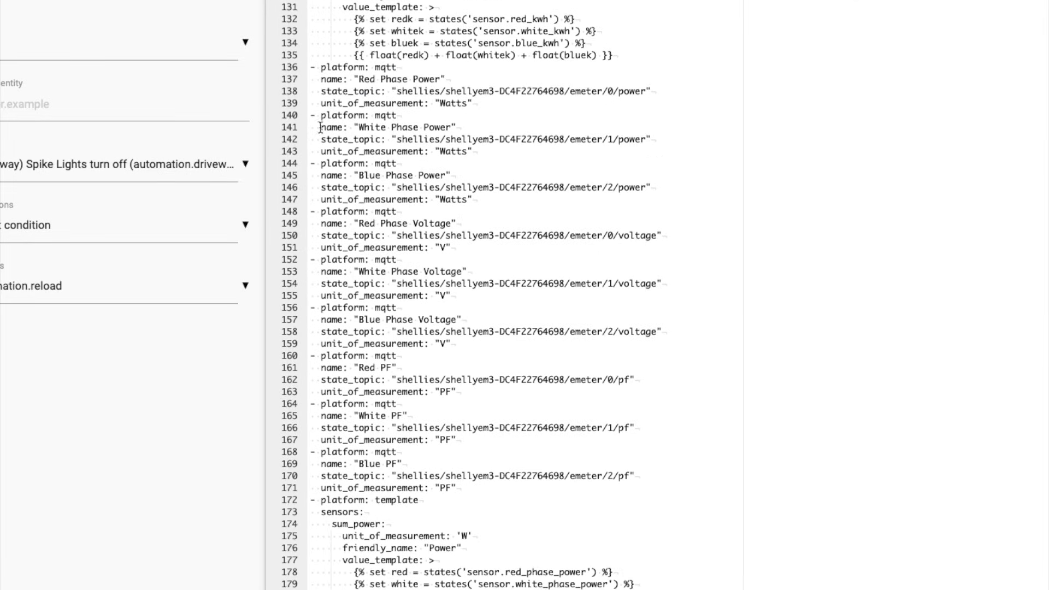
{"action": "left_click_drag", "start_coordinate": [310, 73], "coordinate": [477, 207]}
{"action": "left_click", "coordinate": [342, 249]}
{"action": "left_click_drag", "start_coordinate": [315, 212], "coordinate": [476, 344]}
{"action": "left_click", "coordinate": [462, 365]}
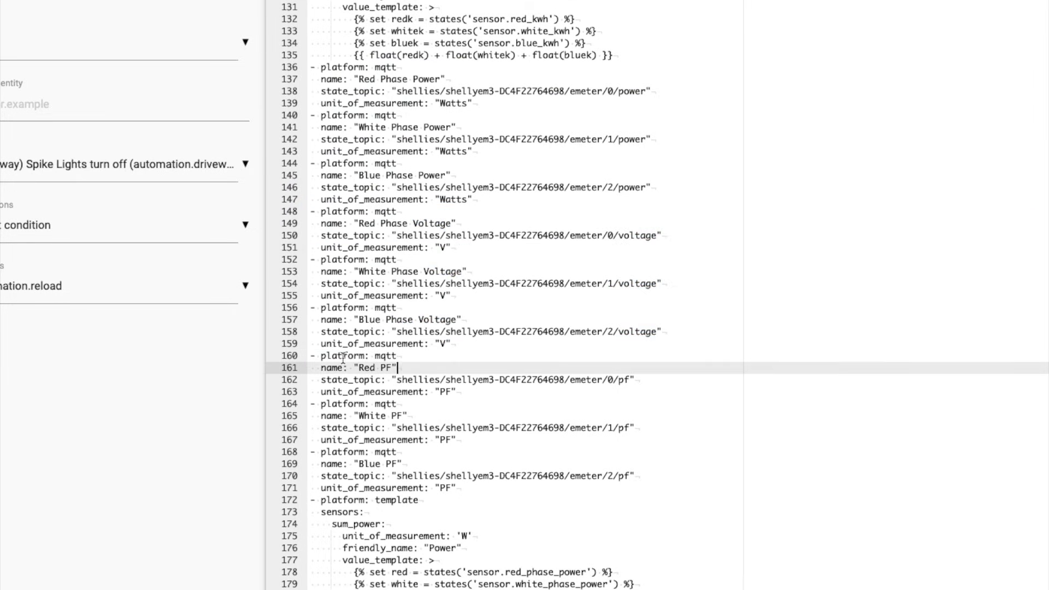
- Highlight the Red, White and Blue PF sensors and the sum_power template block
{"action": "left_click_drag", "start_coordinate": [315, 358], "coordinate": [449, 495]}
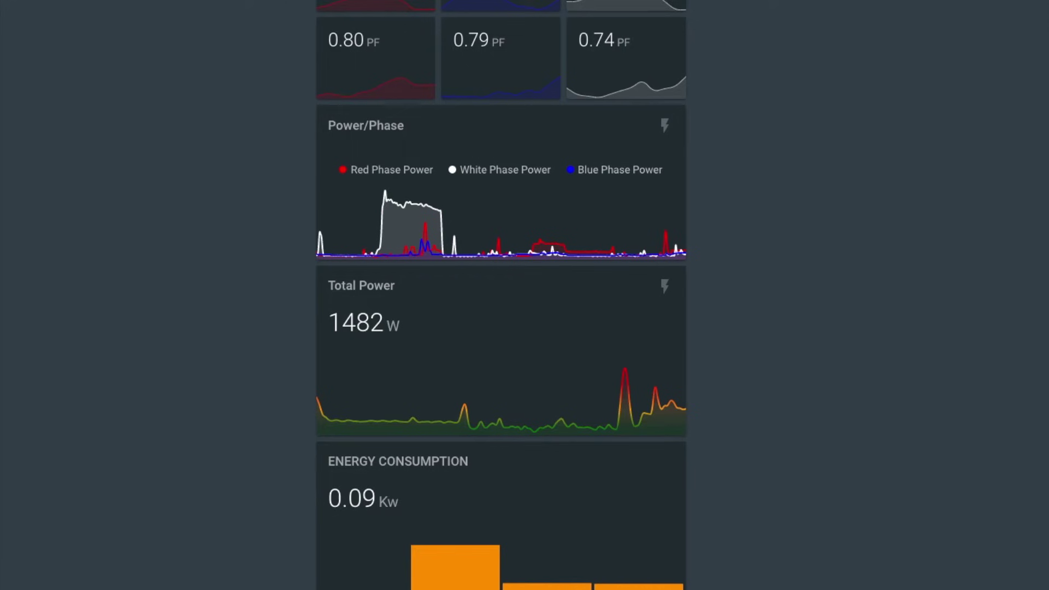
{"action": "scroll", "coordinate": [344, 16], "scroll_direction": "up", "scroll_amount": 1}
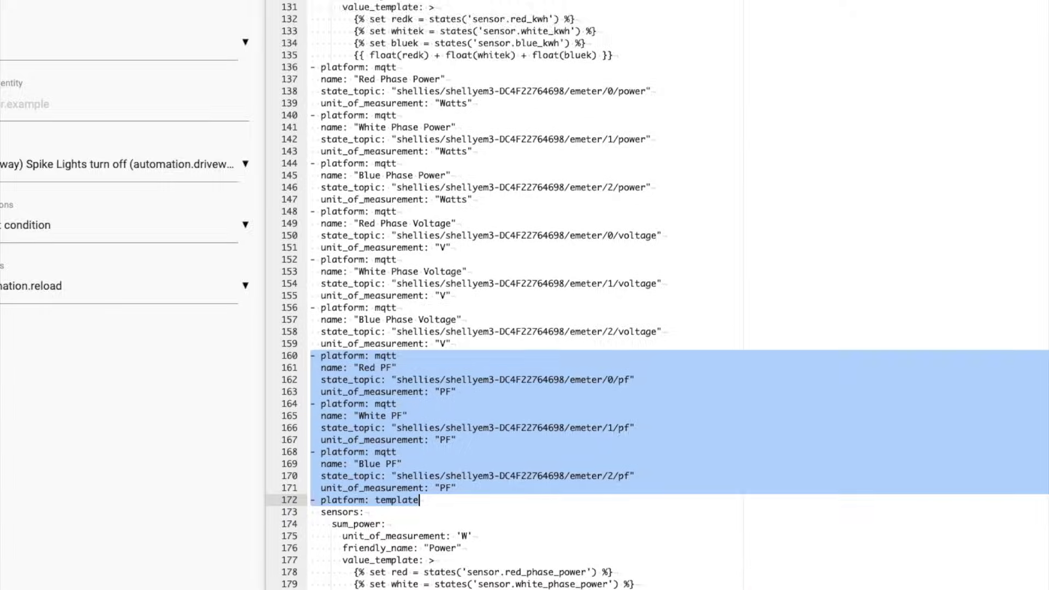
{"action": "scroll", "coordinate": [339, 415], "scroll_direction": "down", "scroll_amount": 1}
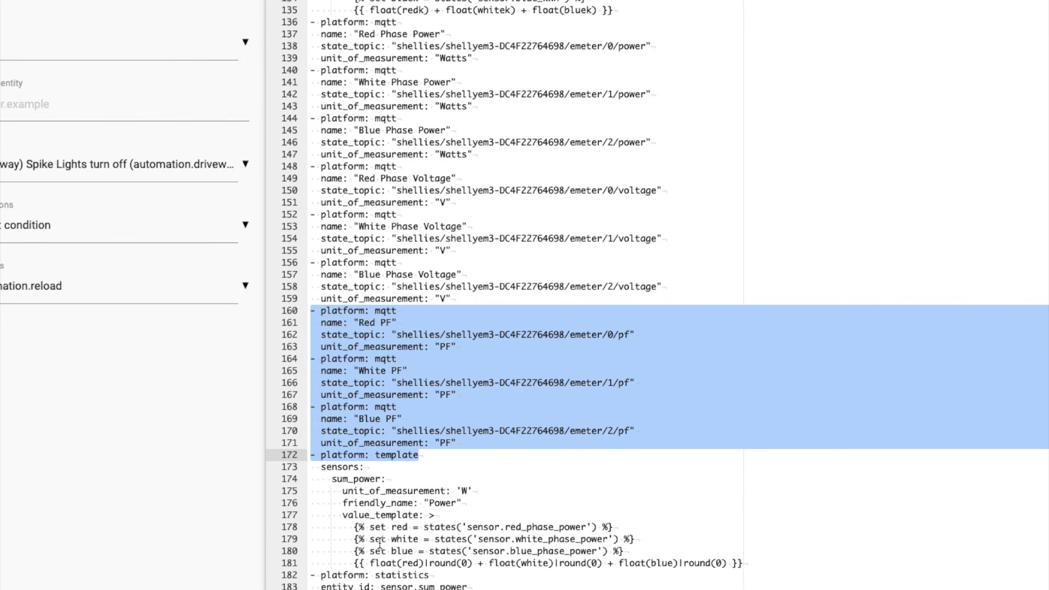
{"action": "left_click", "coordinate": [321, 457]}
{"action": "left_click_drag", "start_coordinate": [330, 462], "coordinate": [745, 565]}
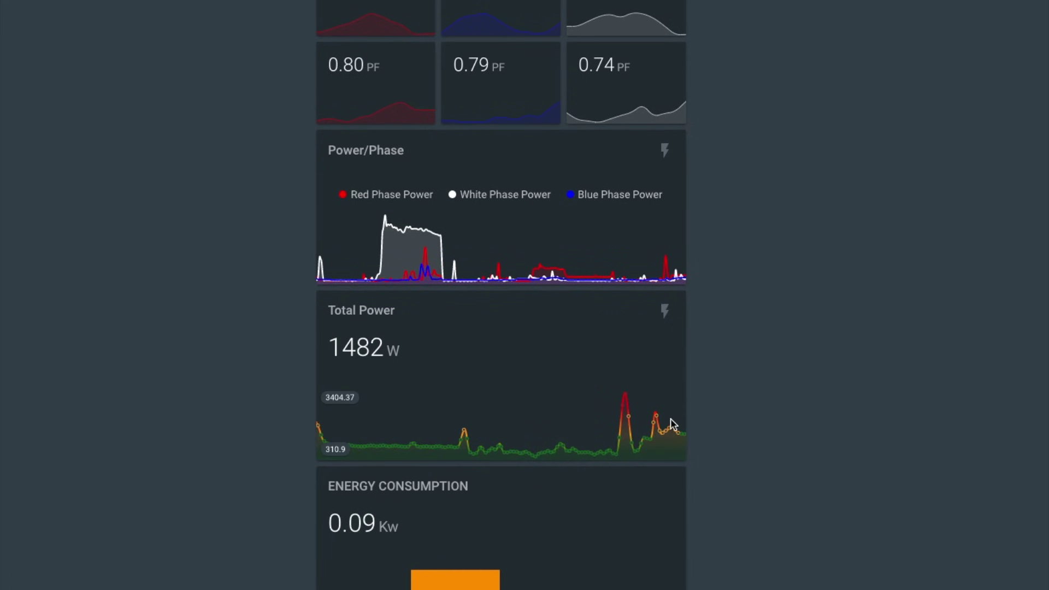
{"action": "scroll", "coordinate": [671, 419], "scroll_direction": "up", "scroll_amount": 1}
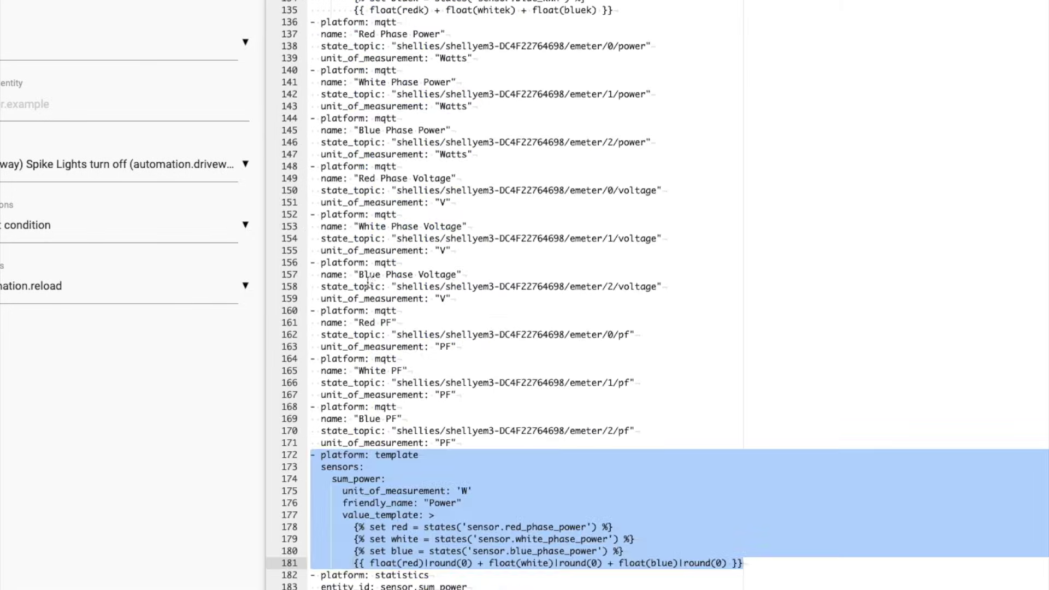
{"action": "left_click", "coordinate": [437, 323]}
{"action": "scroll", "coordinate": [551, 412], "scroll_direction": "up", "scroll_amount": 6}
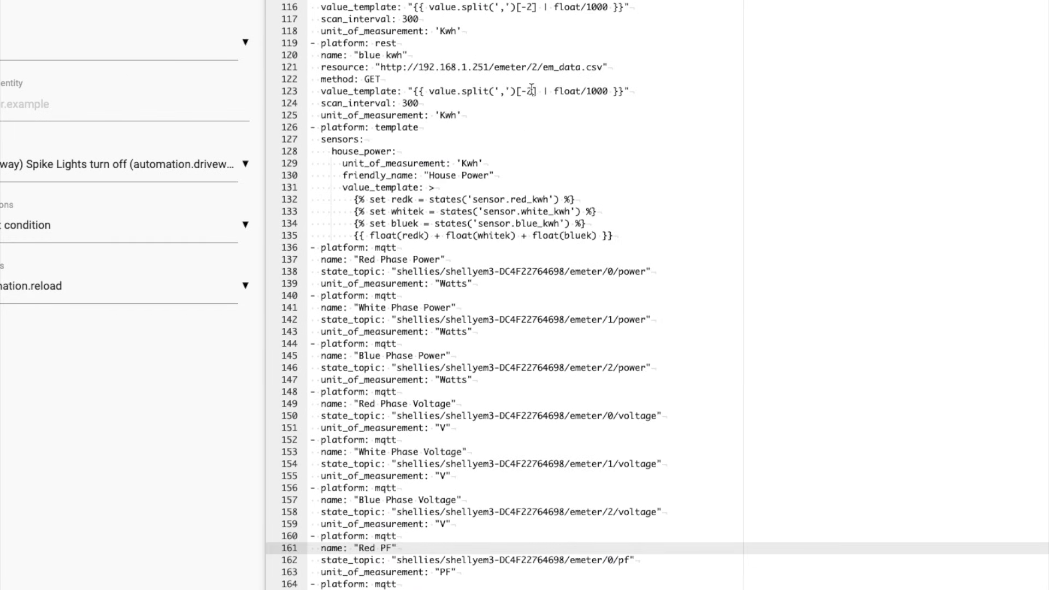
{"action": "scroll", "coordinate": [460, 347], "scroll_direction": "up", "scroll_amount": 5}
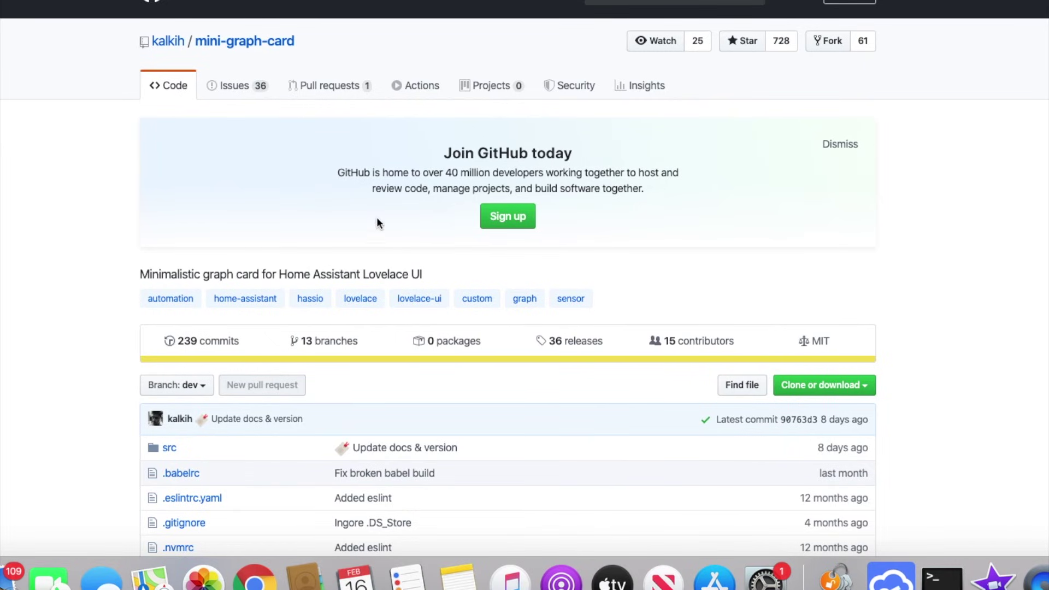
{"action": "scroll", "coordinate": [371, 254], "scroll_direction": "down", "scroll_amount": 1}
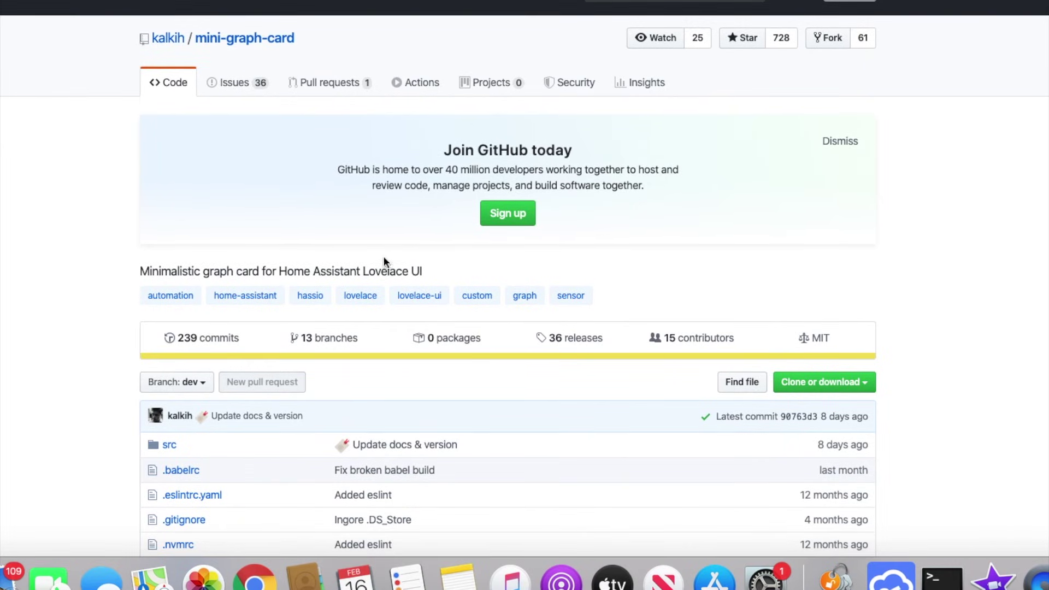
{"action": "mouse_move", "coordinate": [178, 48]}
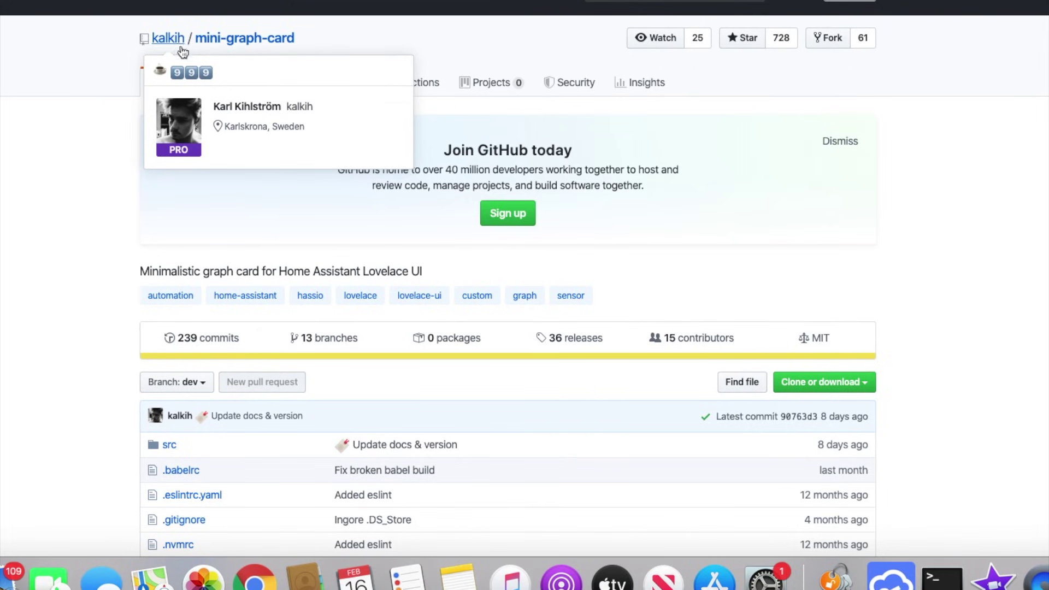